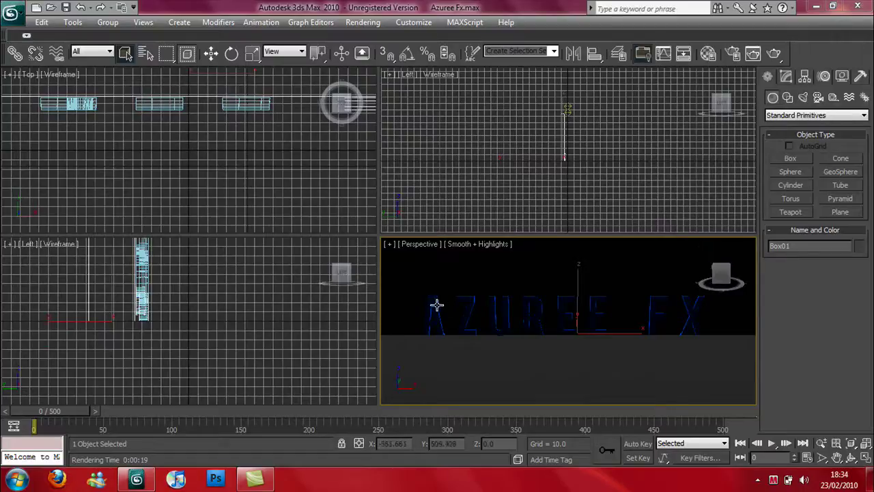
View the last rendered frame of the AZUREE FX scene and close it
{"action": "left_click", "coordinate": [753, 53]}
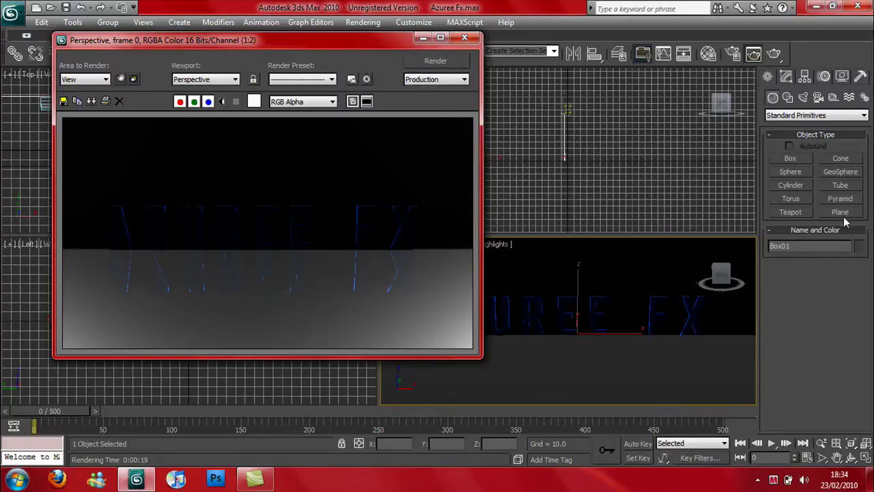
{"action": "left_click", "coordinate": [464, 37]}
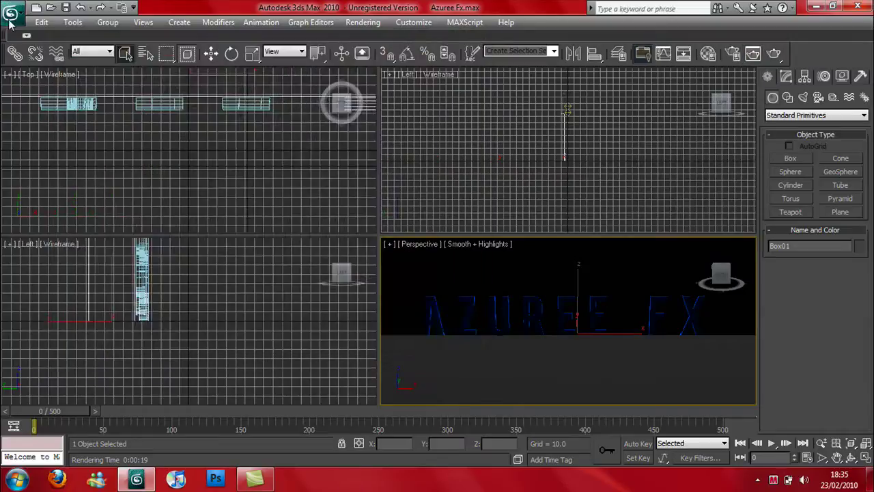
Start a new scene without saving the current changes and reset it to the defaults
{"action": "left_click", "coordinate": [11, 13]}
{"action": "left_click", "coordinate": [41, 41]}
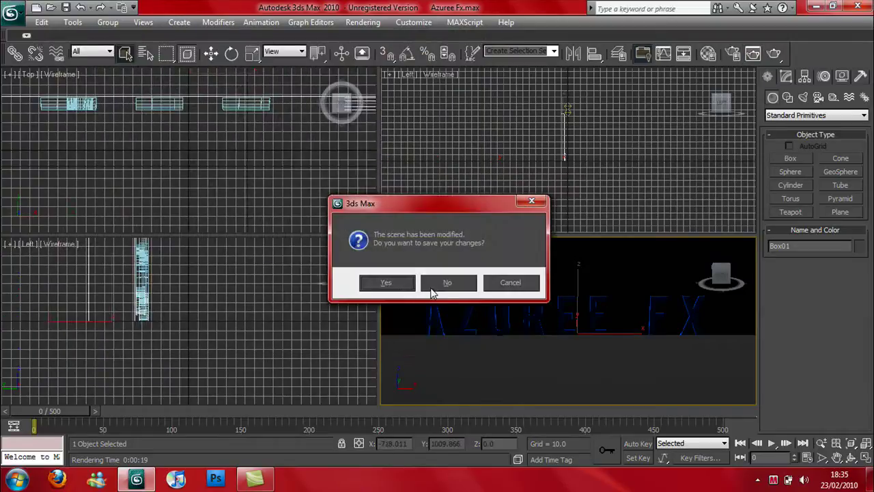
{"action": "left_click", "coordinate": [431, 289]}
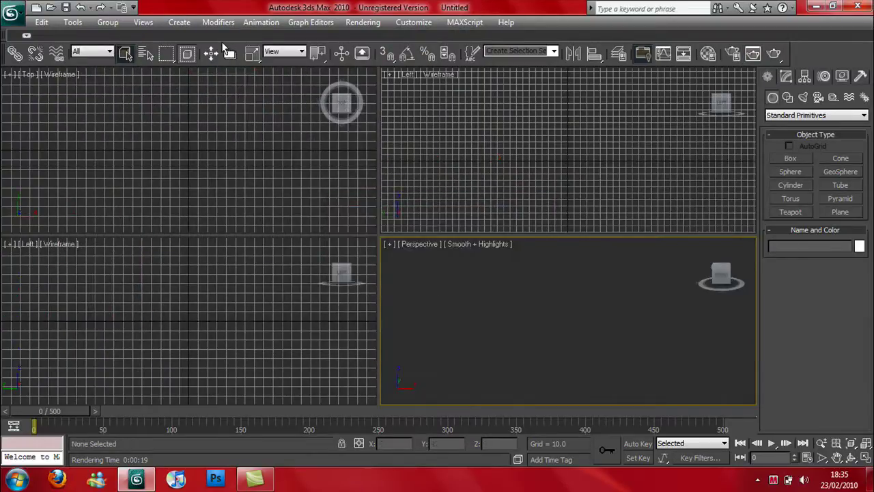
{"action": "left_click", "coordinate": [11, 12]}
{"action": "left_click", "coordinate": [43, 69]}
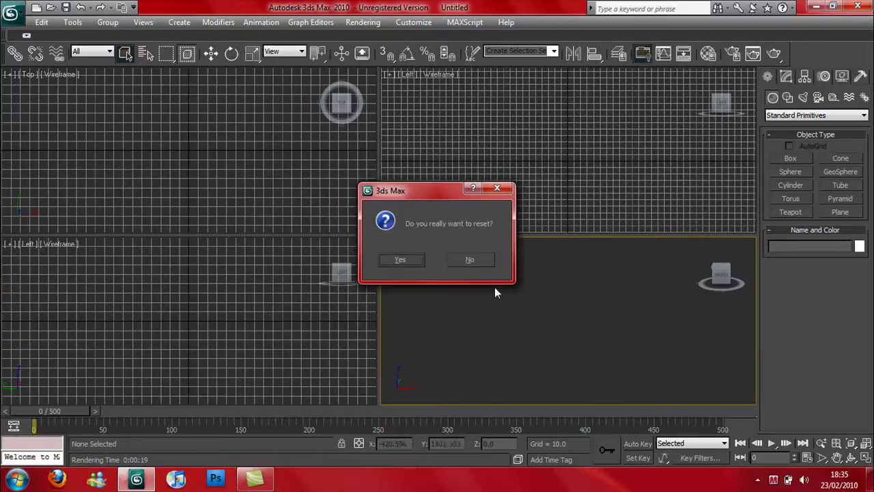
{"action": "left_click", "coordinate": [377, 258]}
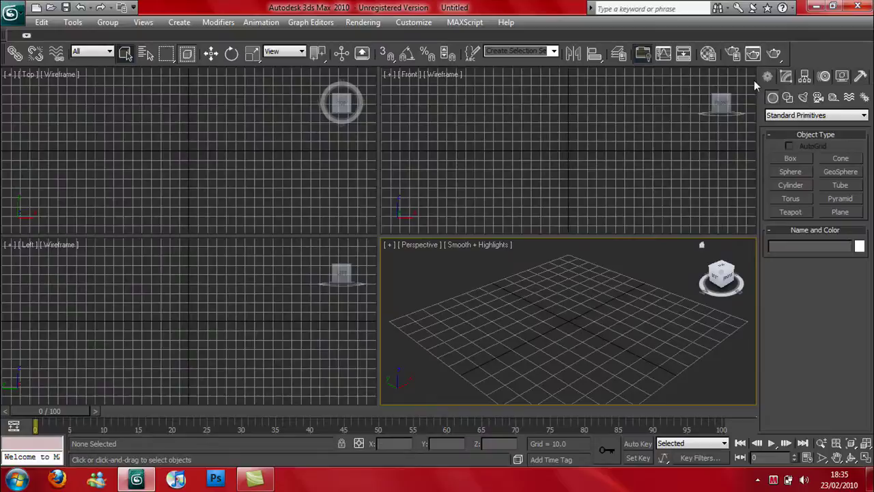
Start the Text tool from the spline shapes
{"action": "left_click", "coordinate": [788, 98]}
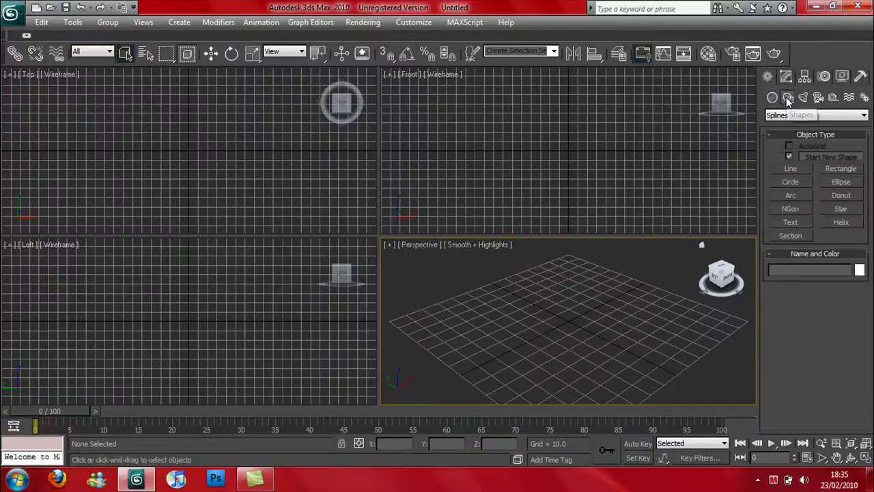
{"action": "left_click", "coordinate": [792, 224]}
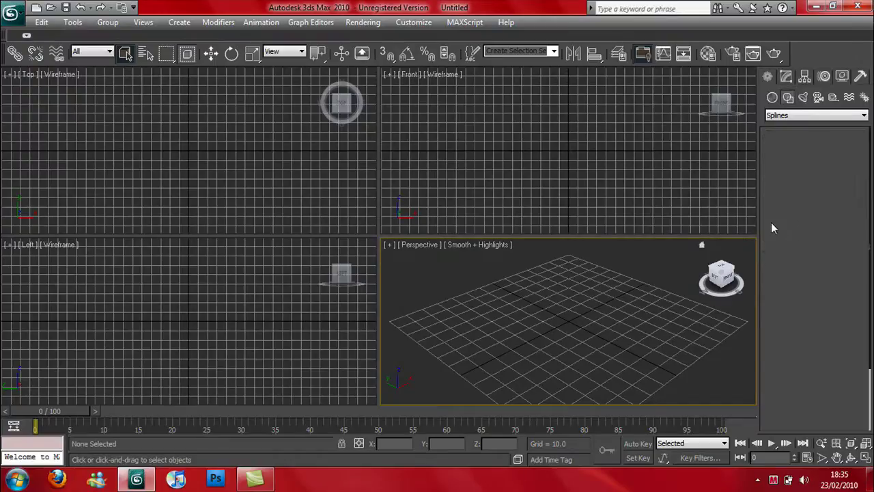
{"action": "left_click", "coordinate": [513, 352]}
{"action": "left_click_drag", "start_coordinate": [514, 352], "coordinate": [588, 341]}
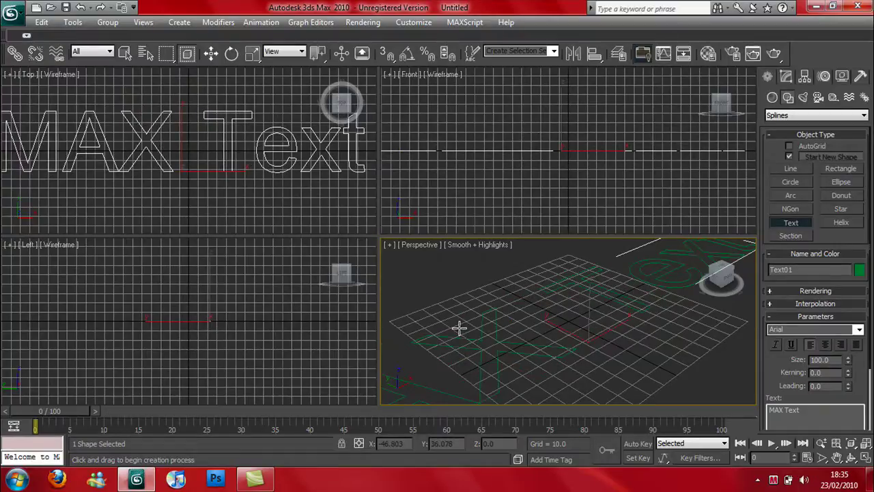
{"action": "key", "text": "ctrl+z"}
Place the default MAX Text spline near the origin in the Front view and set its size to 42
{"action": "left_click", "coordinate": [571, 144]}
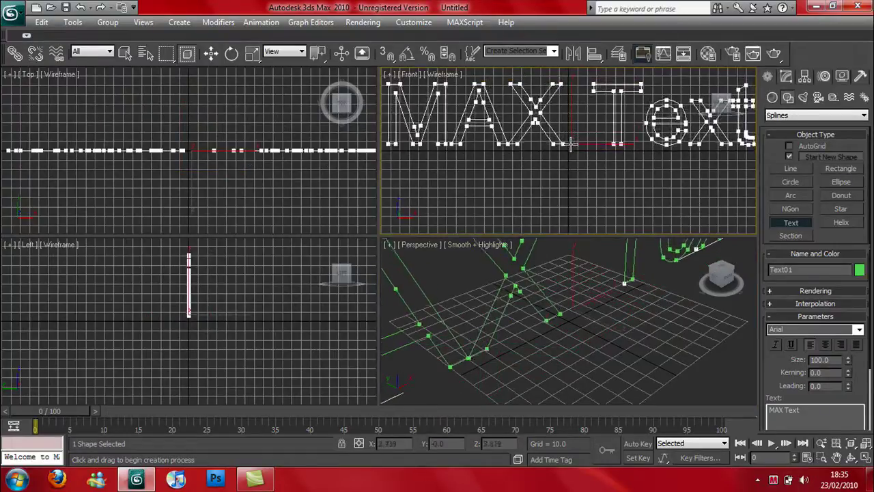
{"action": "left_click_drag", "start_coordinate": [571, 145], "coordinate": [579, 150]}
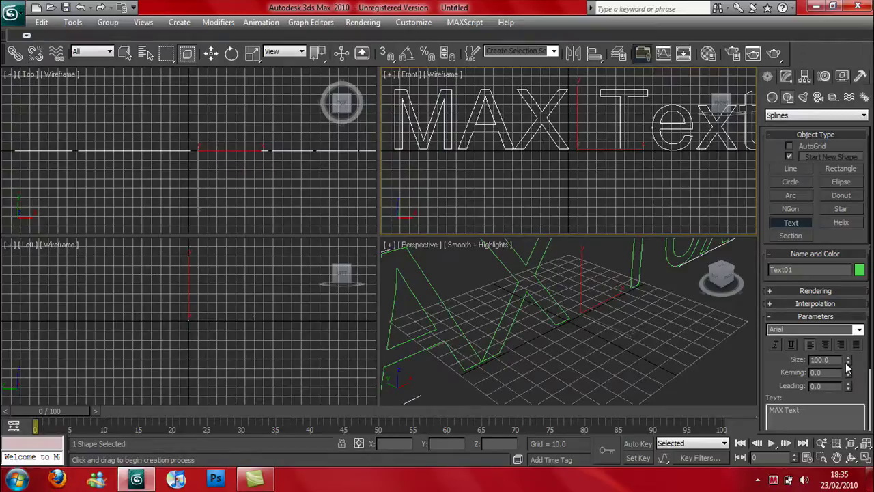
{"action": "left_click_drag", "start_coordinate": [847, 360], "coordinate": [869, 400]}
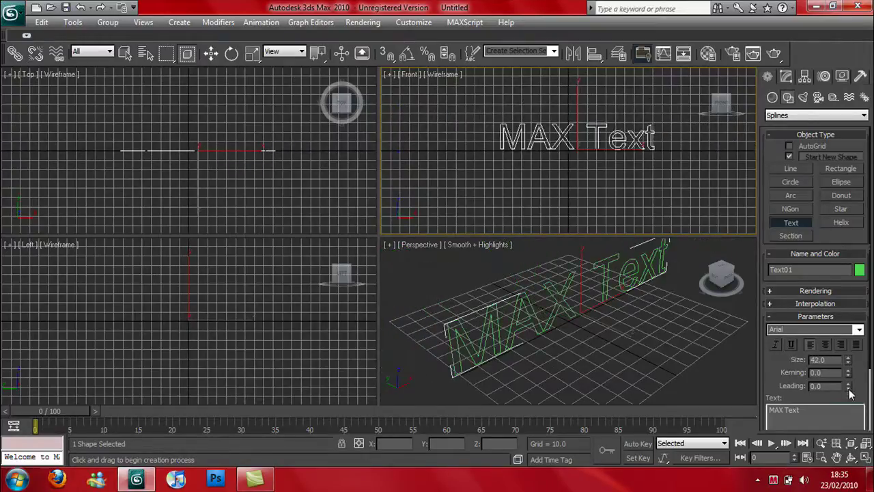
Try widening the text's kerning to 5.54 and reset it to 0
{"action": "left_click_drag", "start_coordinate": [848, 372], "coordinate": [866, 10]}
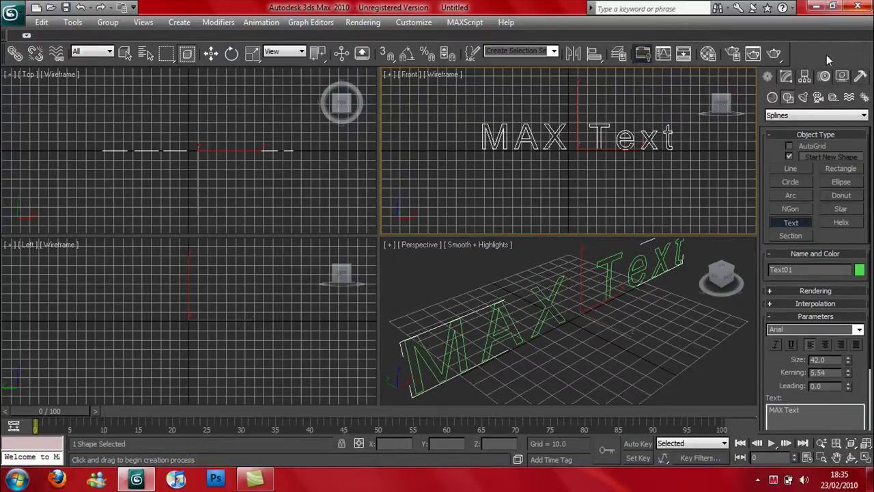
{"action": "right_click", "coordinate": [847, 372]}
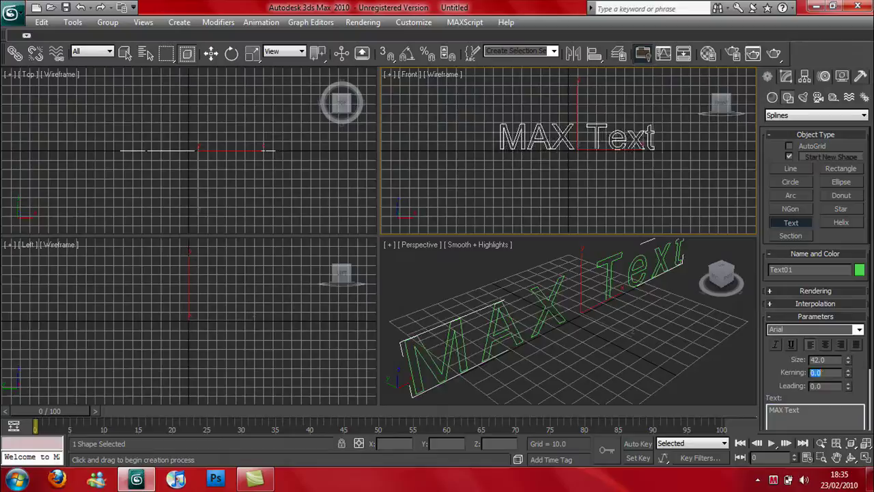
Change the text's font to Bebas and move the text along X to about -4.6
{"action": "left_click", "coordinate": [858, 330]}
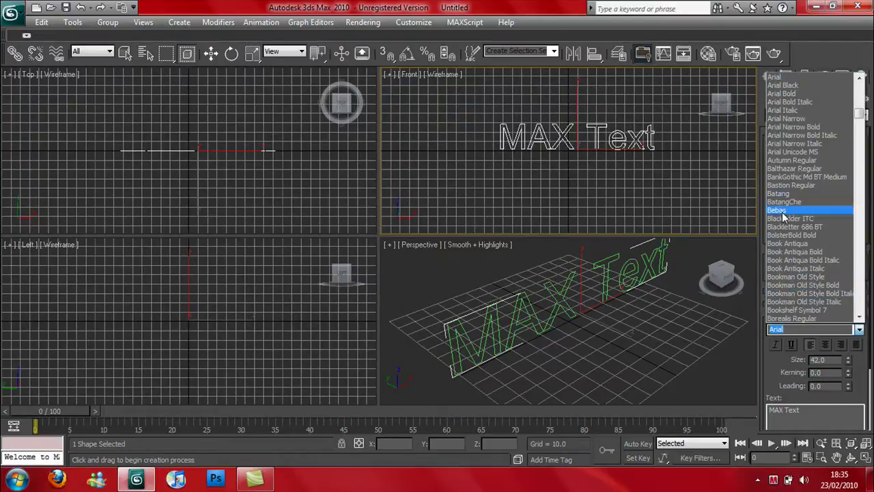
{"action": "left_click", "coordinate": [783, 211]}
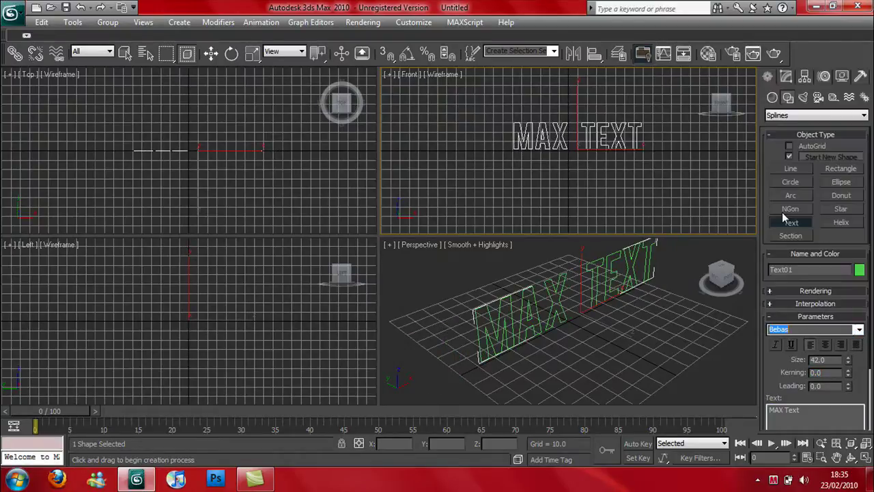
{"action": "left_click", "coordinate": [211, 55]}
{"action": "left_click_drag", "start_coordinate": [610, 298], "coordinate": [607, 311]}
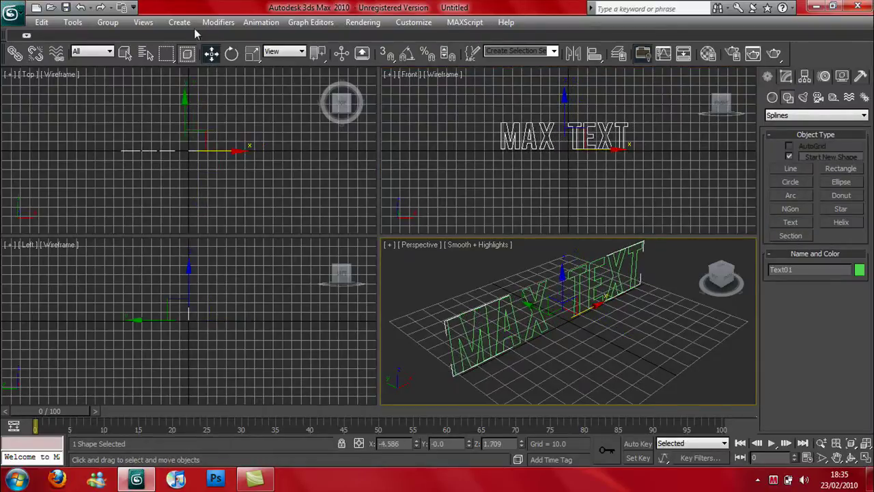
{"action": "left_click", "coordinate": [125, 53]}
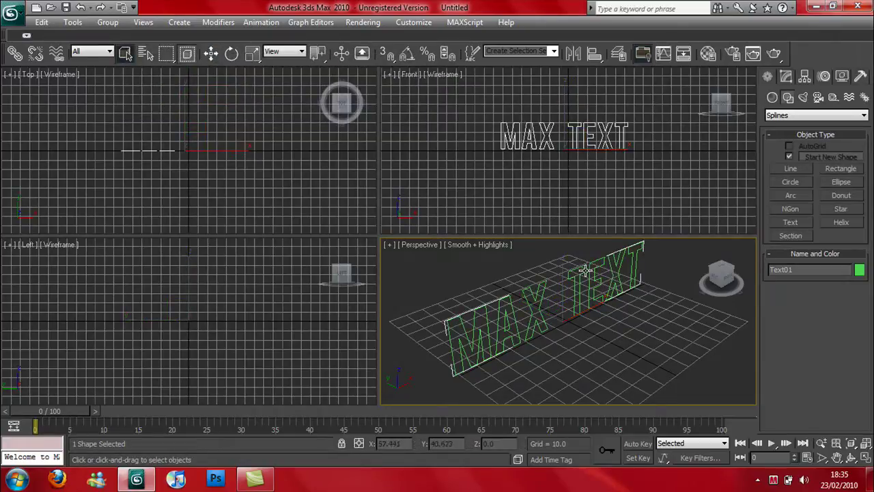
Apply a Bevel modifier to the text spline
{"action": "left_click", "coordinate": [786, 76]}
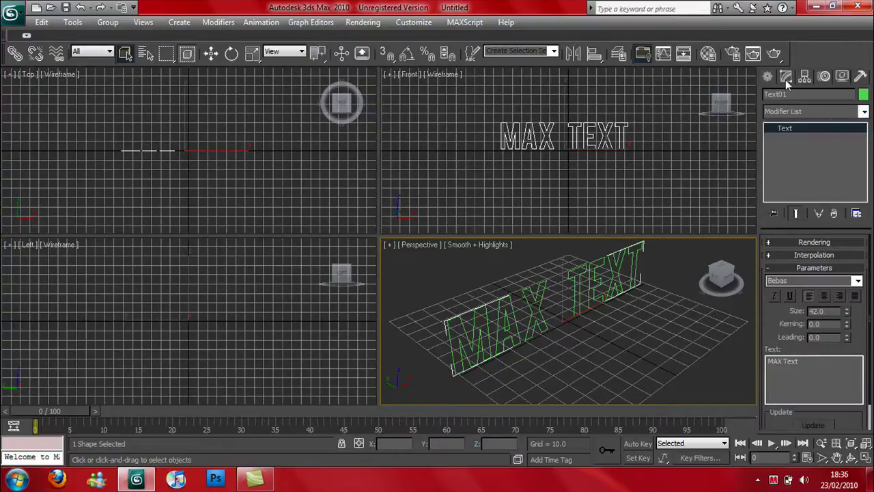
{"action": "left_click", "coordinate": [863, 113]}
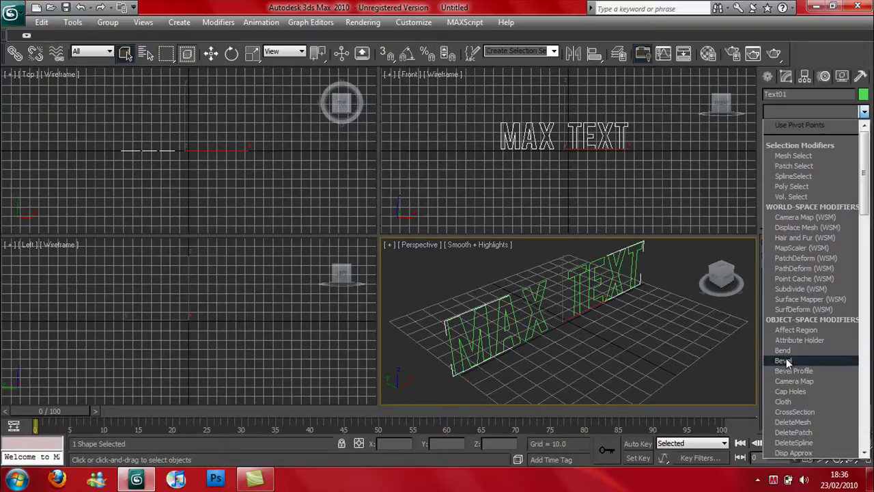
{"action": "left_click", "coordinate": [783, 361]}
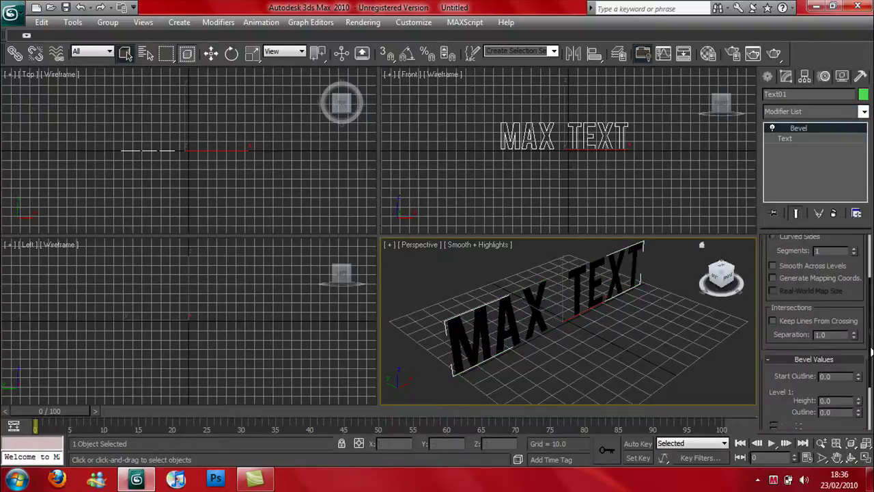
Set the bevel's Level 1 height to 5 and its outline to -0.2
{"action": "scroll", "coordinate": [862, 365], "scroll_direction": "down", "scroll_amount": 5}
{"action": "left_click", "coordinate": [829, 360]}
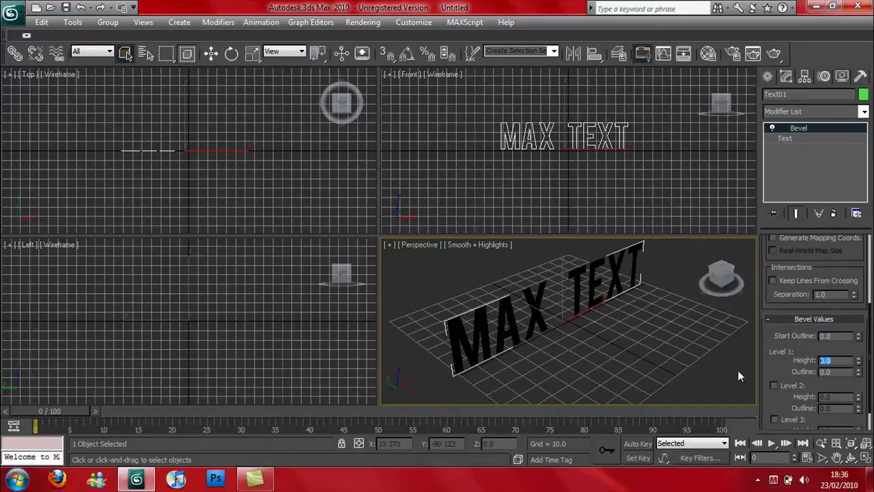
{"action": "type", "text": "5"}
{"action": "key", "text": "Return"}
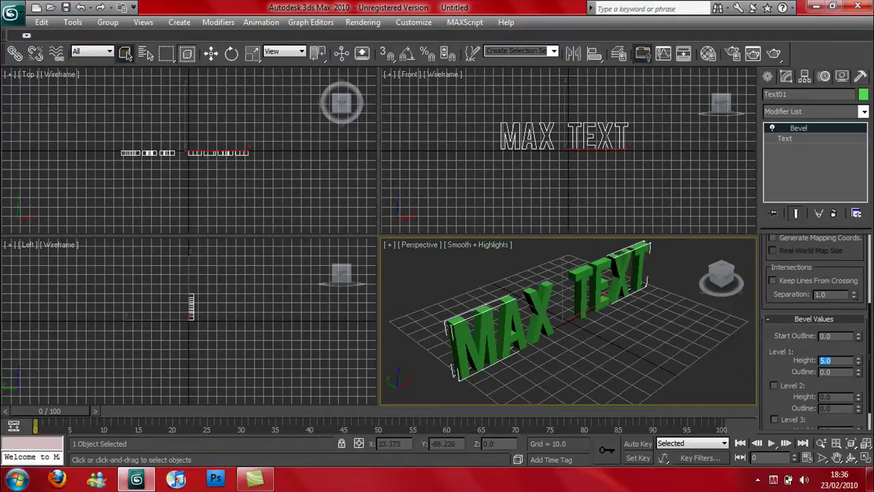
{"action": "key", "text": "Tab"}
{"action": "type", "text": "-0.2"}
{"action": "key", "text": "Return"}
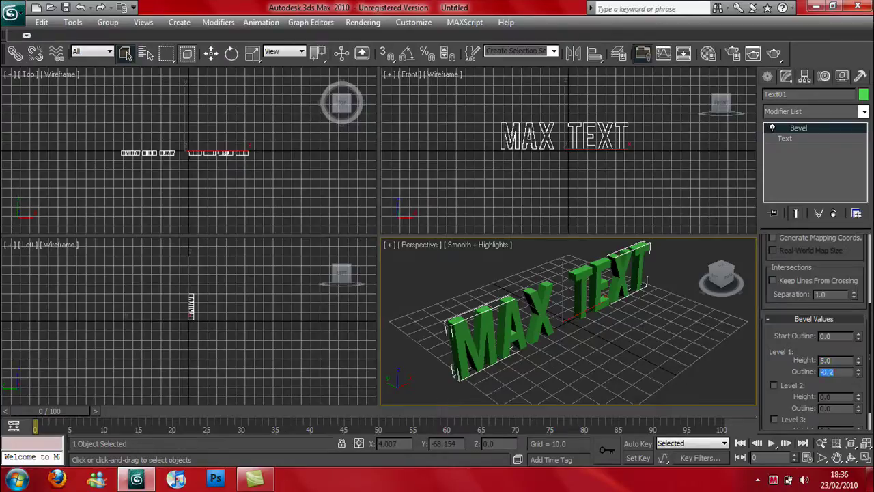
Enable bevel Level 2 with a height of 2 and an outline of -0.4
{"action": "left_click", "coordinate": [774, 385]}
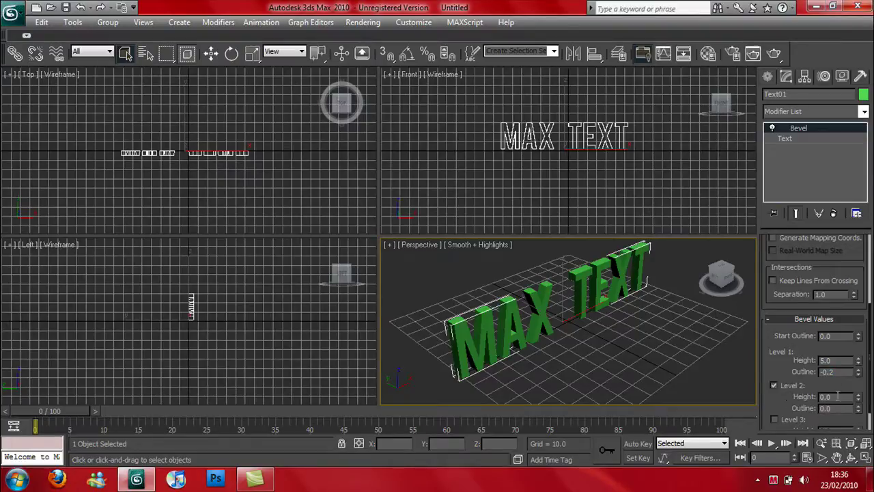
{"action": "key", "text": "Tab"}
{"action": "type", "text": "2"}
{"action": "key", "text": "Return"}
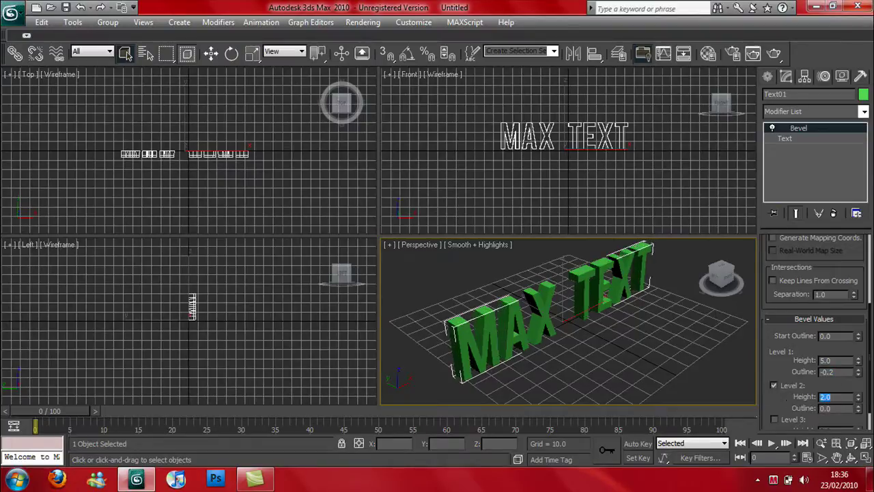
{"action": "key", "text": "Tab"}
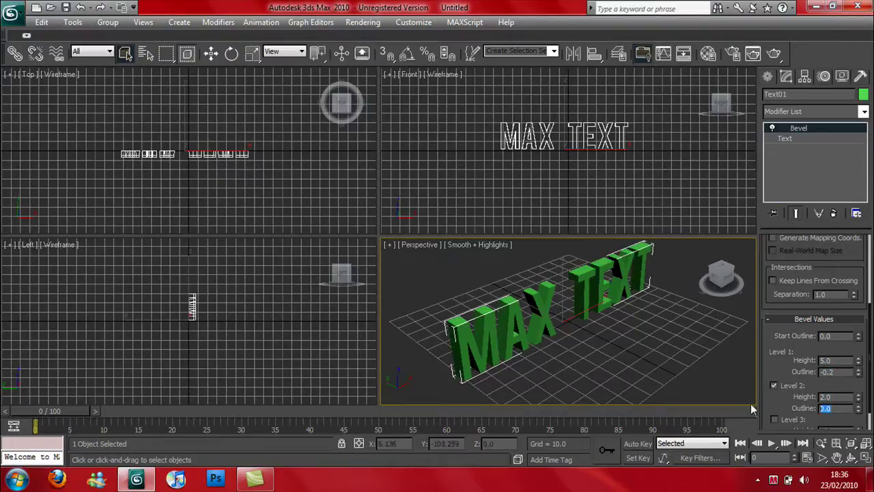
{"action": "type", "text": "-0.4"}
{"action": "key", "text": "Return"}
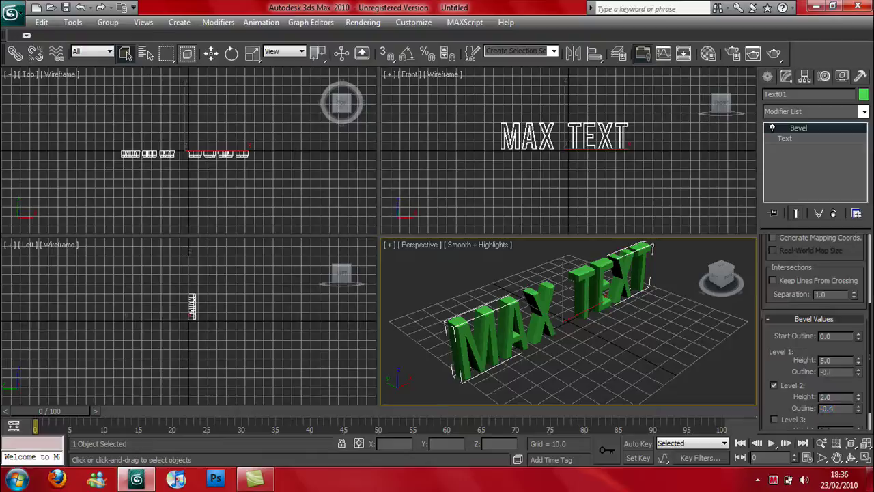
Set the bevel's Level 1 outline to -0.3 and the Level 2 outline to -0.6
{"action": "double_click", "coordinate": [830, 371]}
{"action": "left_click", "coordinate": [847, 408]}
{"action": "type", "text": "6"}
{"action": "key", "text": "Return"}
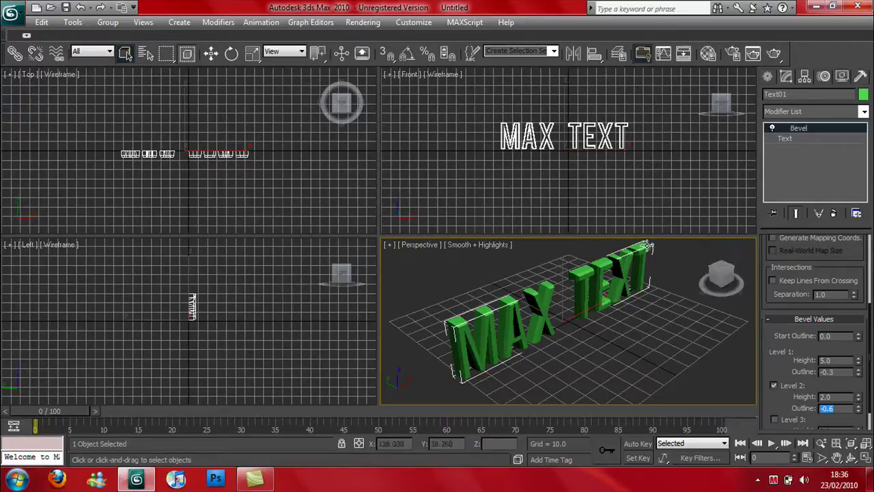
Deselect the text and set the first sample material's ambient and diffuse colour to blue with red 12, green 0, blue 174
{"action": "type", "text": "m"}
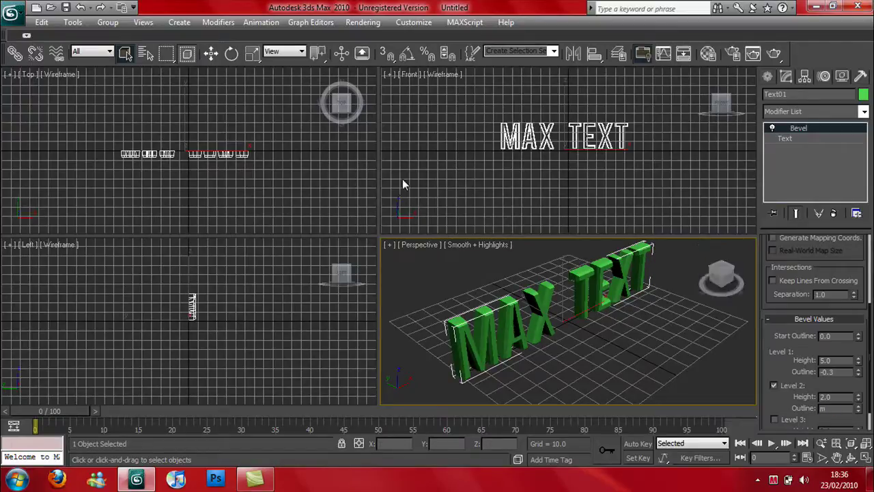
{"action": "left_click", "coordinate": [683, 255]}
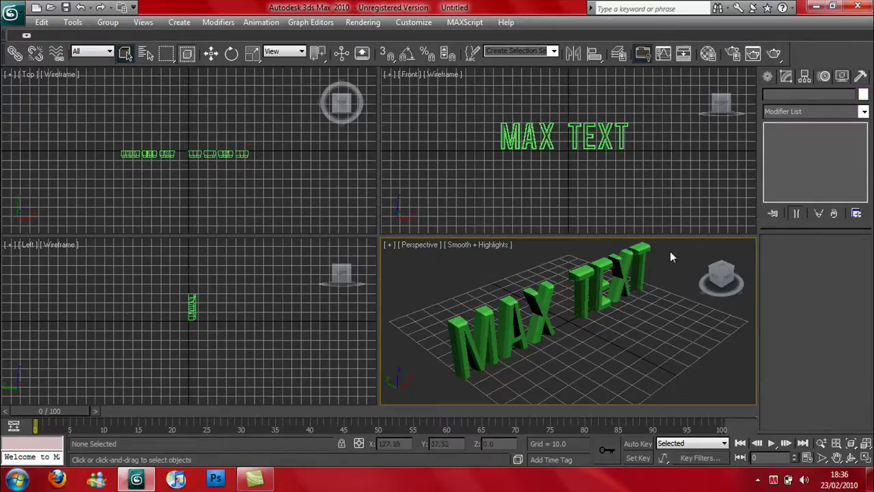
{"action": "key", "text": "m"}
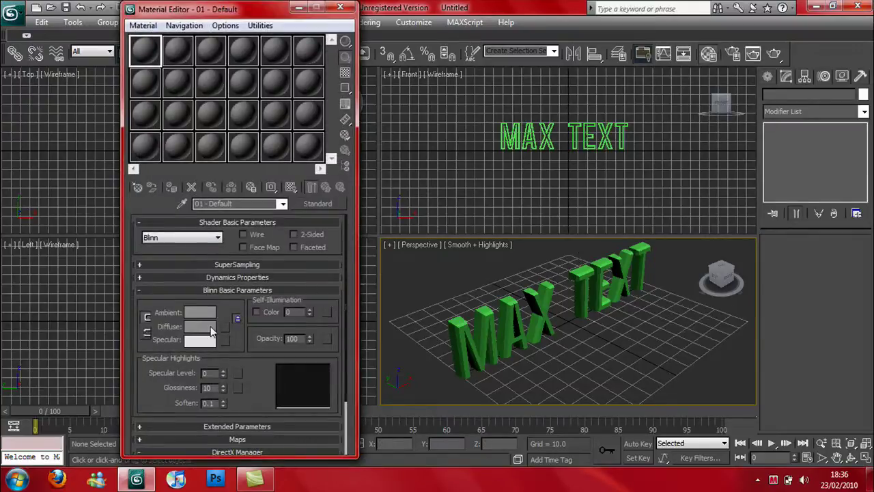
{"action": "left_click", "coordinate": [207, 319]}
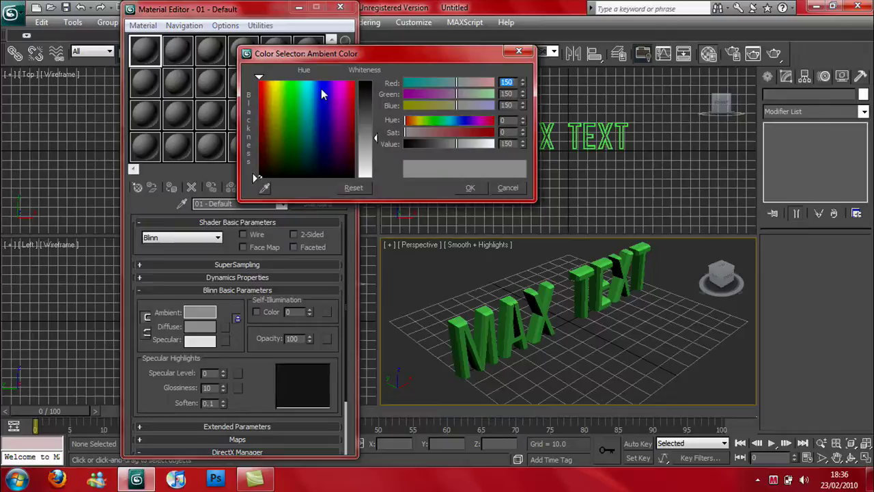
{"action": "left_click_drag", "start_coordinate": [323, 94], "coordinate": [367, 79]}
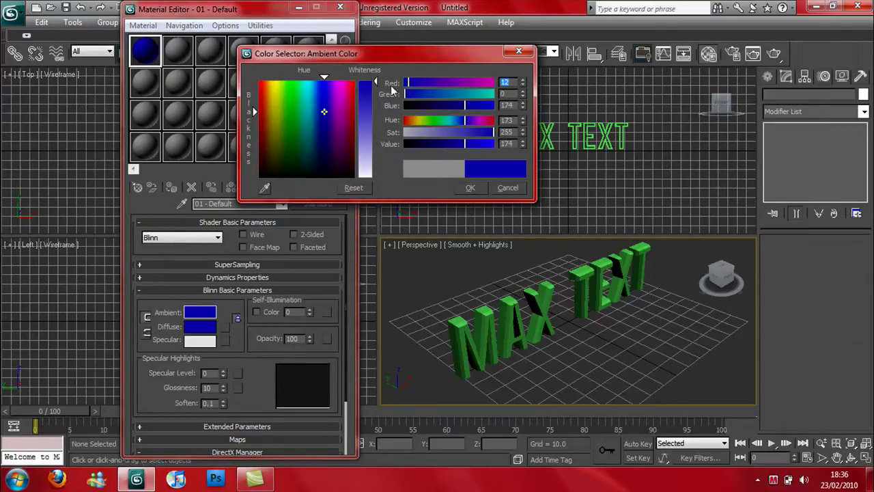
{"action": "left_click", "coordinate": [470, 189]}
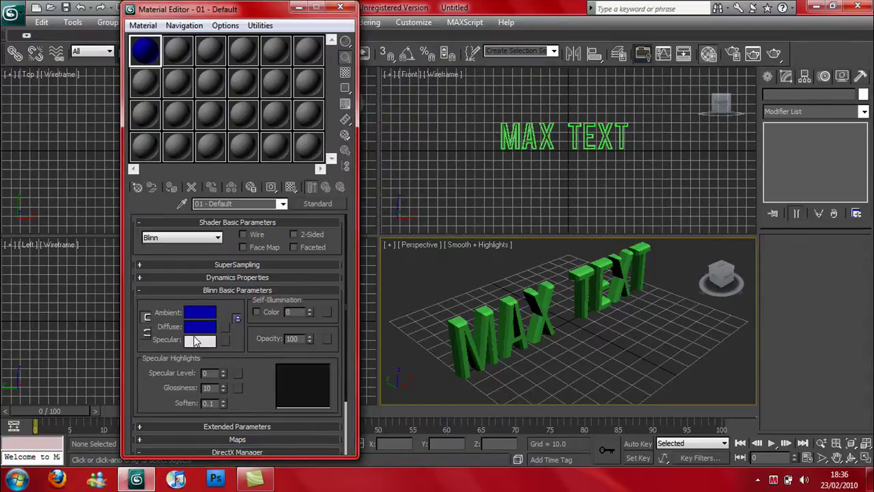
Set the first material's specular colour to blue with red 45, green 45, blue 214
{"action": "left_click", "coordinate": [198, 341]}
{"action": "left_click_drag", "start_coordinate": [333, 125], "coordinate": [322, 100]}
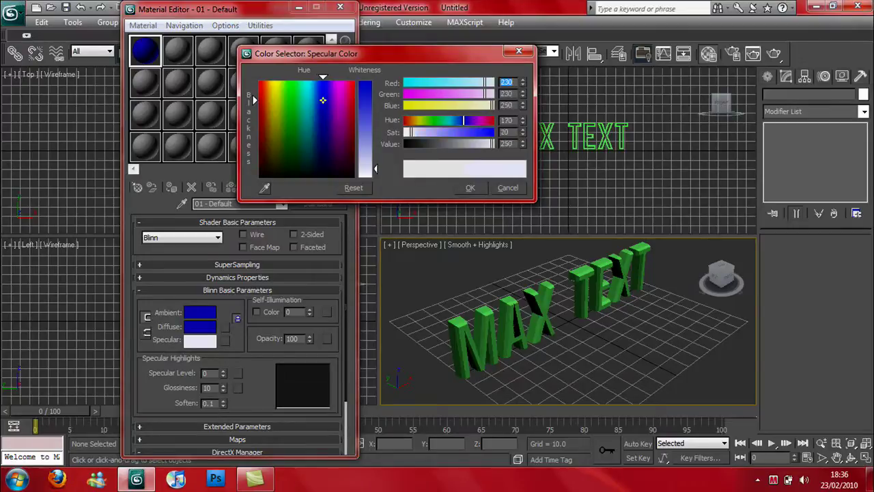
{"action": "left_click_drag", "start_coordinate": [375, 169], "coordinate": [373, 99]}
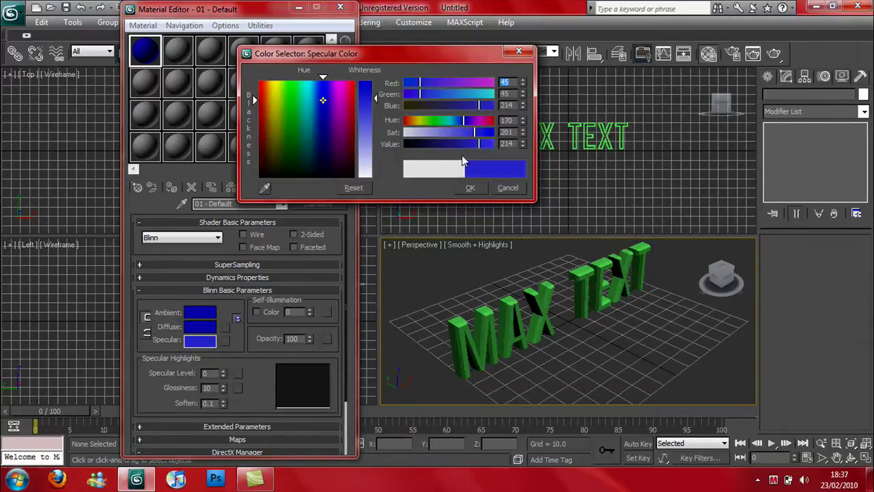
{"action": "left_click", "coordinate": [478, 189]}
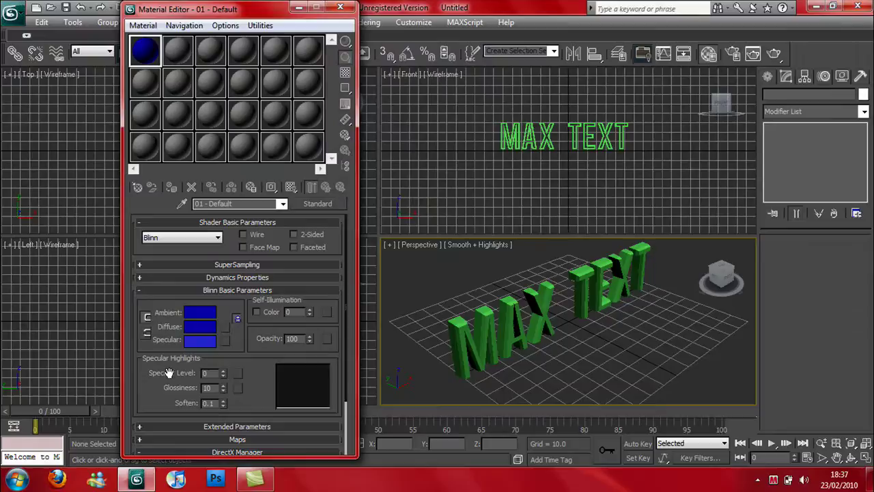
Set the material's specular level to 390, glossiness to 11 and soften to 0.11, and apply it to the MAX TEXT object
{"action": "left_click_drag", "start_coordinate": [223, 374], "coordinate": [225, 168]}
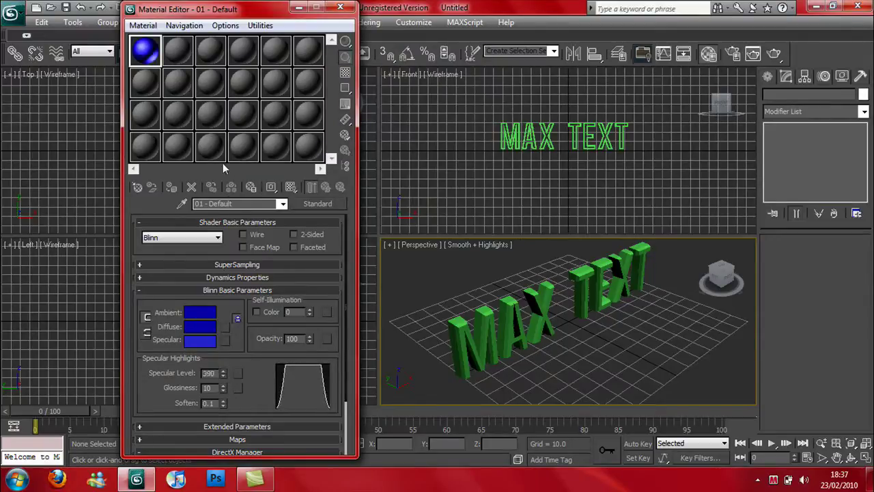
{"action": "left_click", "coordinate": [223, 386]}
{"action": "left_click_drag", "start_coordinate": [151, 58], "coordinate": [494, 354]}
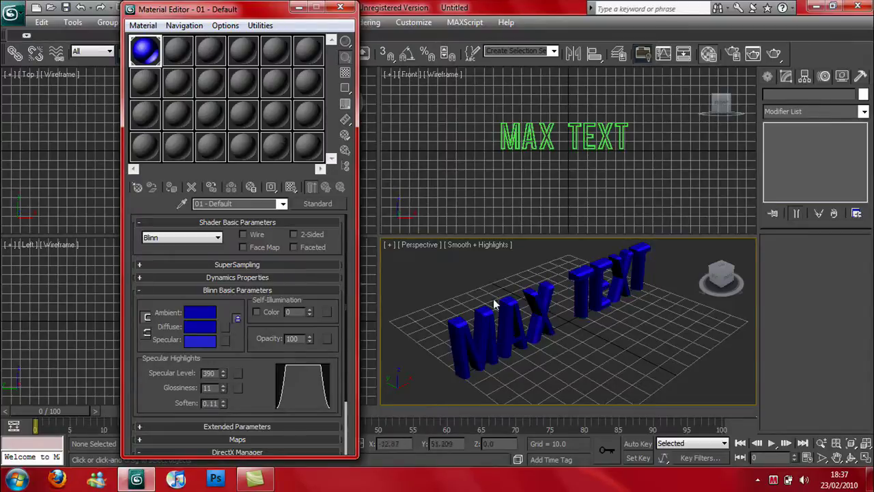
{"action": "left_click", "coordinate": [340, 7]}
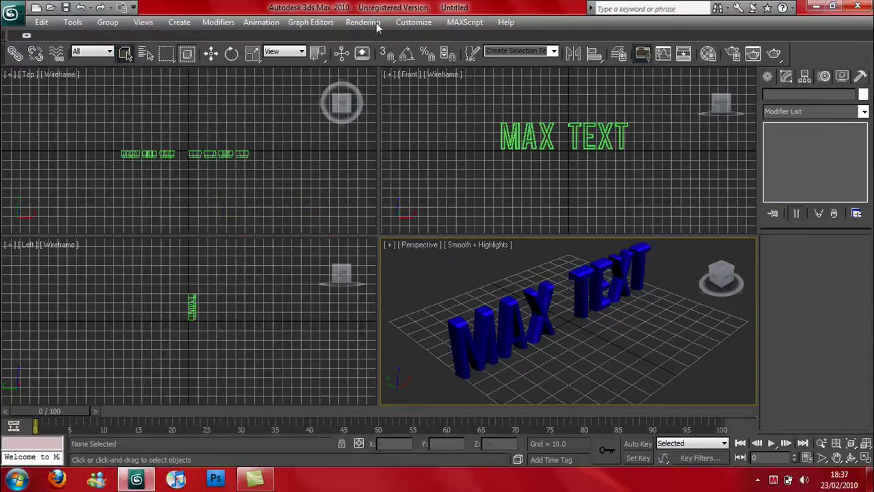
Create a plane about 139 by 139 under the text and scale it up uniformly to about 2240 percent as a floor
{"action": "left_click", "coordinate": [770, 79]}
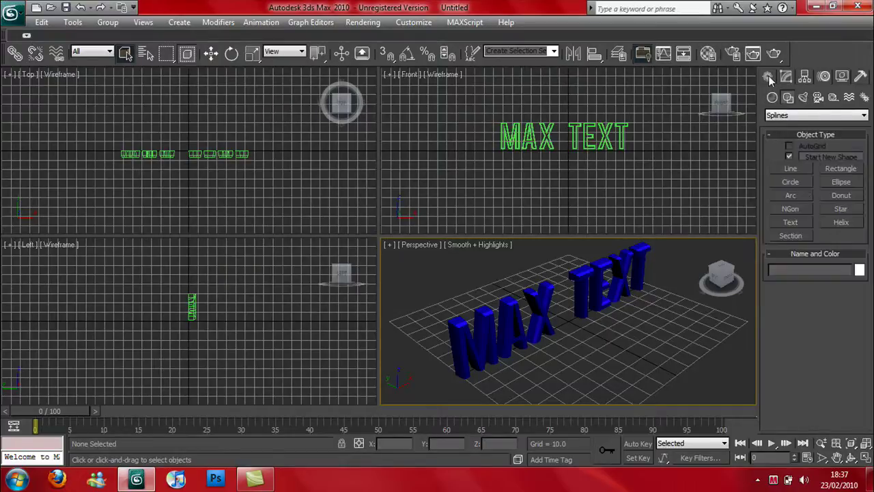
{"action": "left_click", "coordinate": [772, 97]}
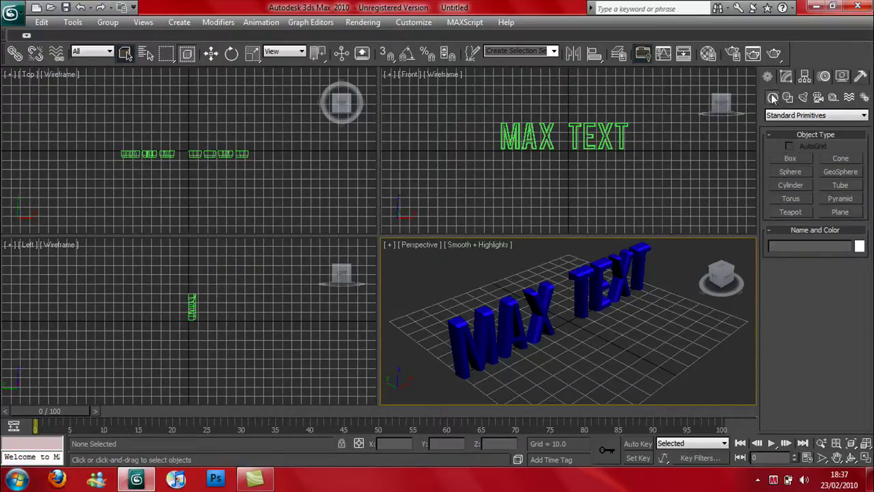
{"action": "left_click", "coordinate": [832, 213]}
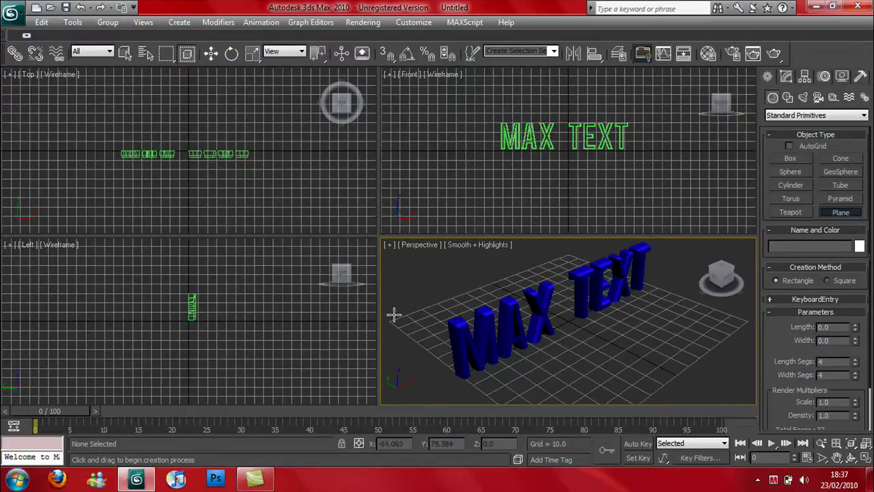
{"action": "left_click_drag", "start_coordinate": [420, 325], "coordinate": [746, 320]}
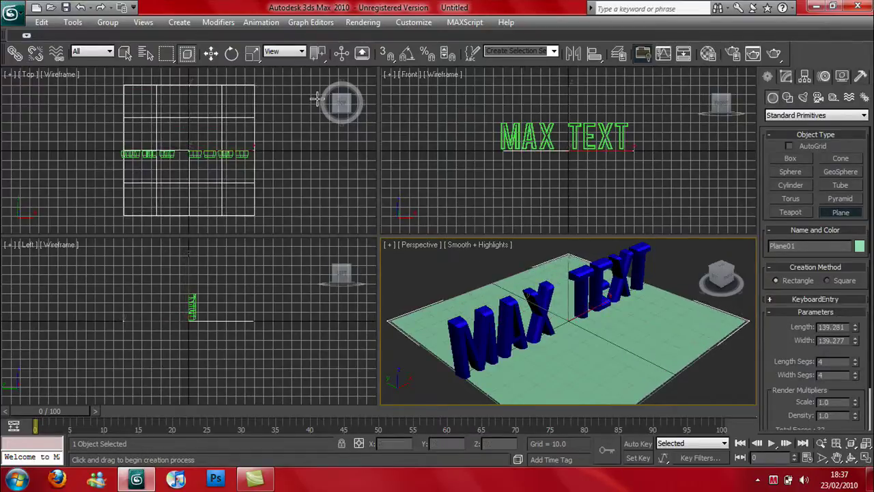
{"action": "left_click", "coordinate": [253, 57]}
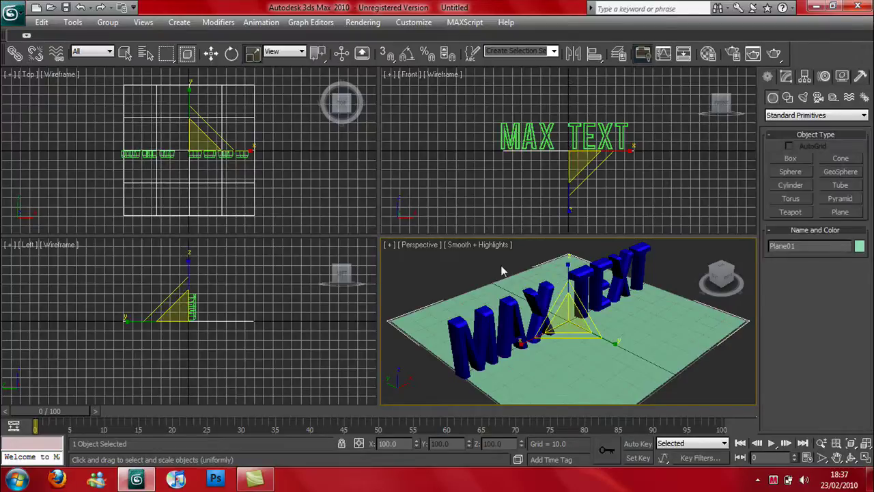
{"action": "left_click_drag", "start_coordinate": [574, 326], "coordinate": [613, 360]}
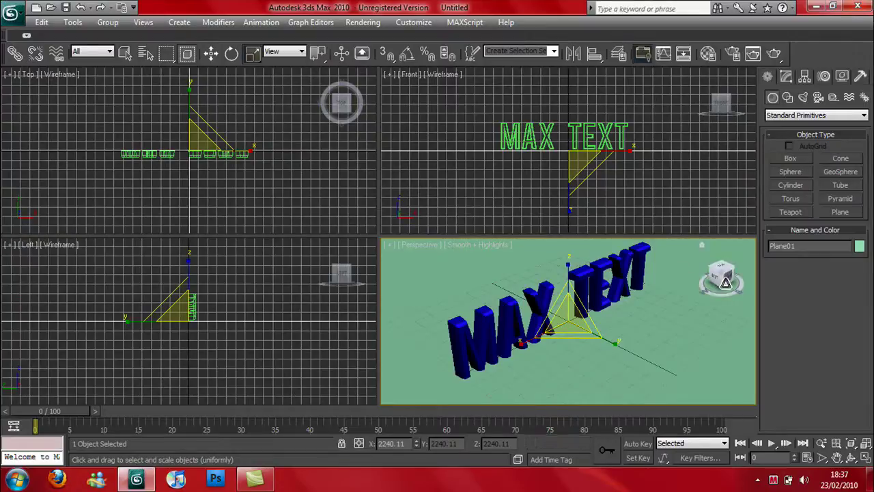
Create a box about 29 long, 40 wide and 30 high on the floor directly behind the text
{"action": "mouse_move", "coordinate": [727, 280]}
{"action": "left_mouse_down"}
{"action": "mouse_move", "coordinate": [708, 277]}
{"action": "mouse_move", "coordinate": [711, 291]}
{"action": "mouse_move", "coordinate": [725, 278]}
{"action": "left_mouse_up"}
{"action": "left_click", "coordinate": [790, 159]}
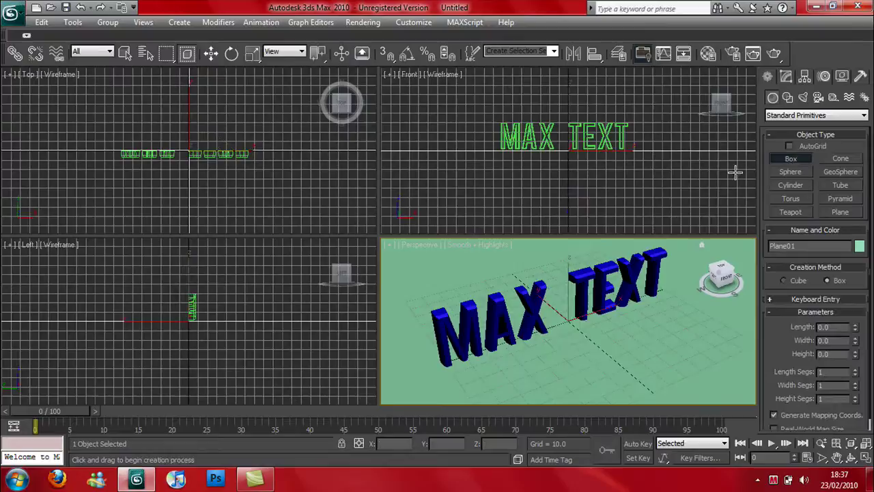
{"action": "left_click_drag", "start_coordinate": [726, 273], "coordinate": [732, 295]}
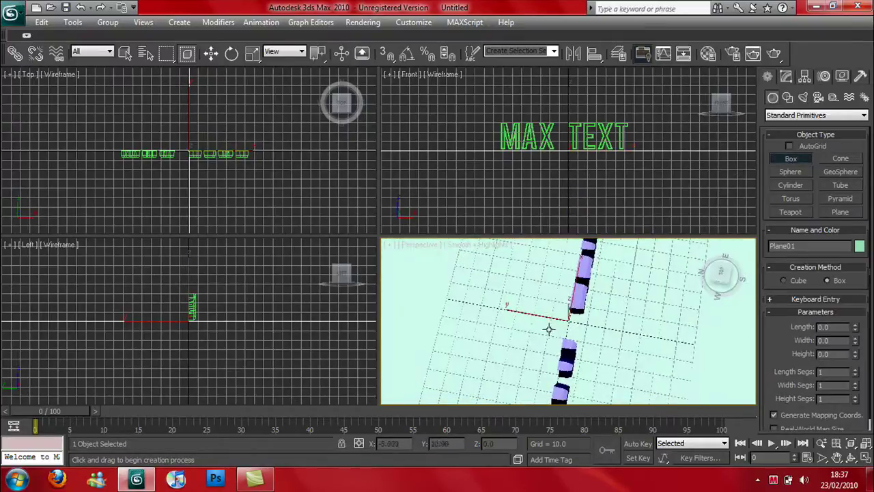
{"action": "left_click_drag", "start_coordinate": [567, 331], "coordinate": [530, 255]}
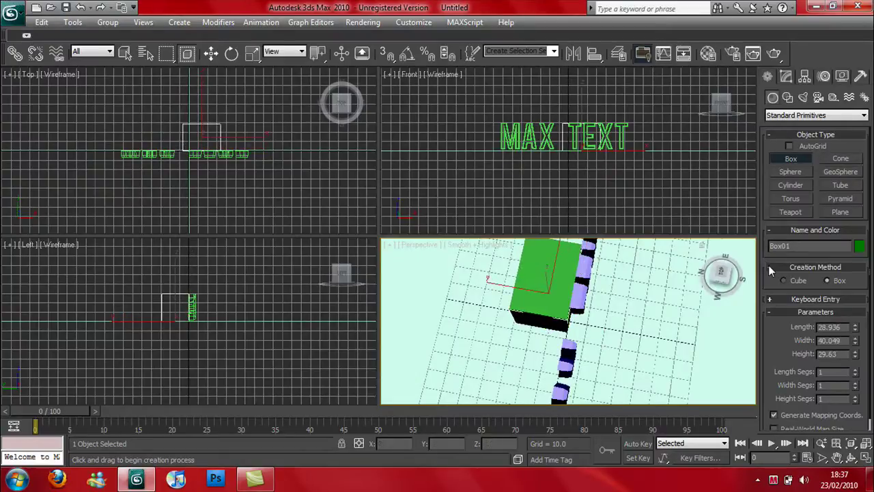
Stretch the box along the X axis to about 6260 percent so it forms a wall behind the text
{"action": "left_click", "coordinate": [720, 273]}
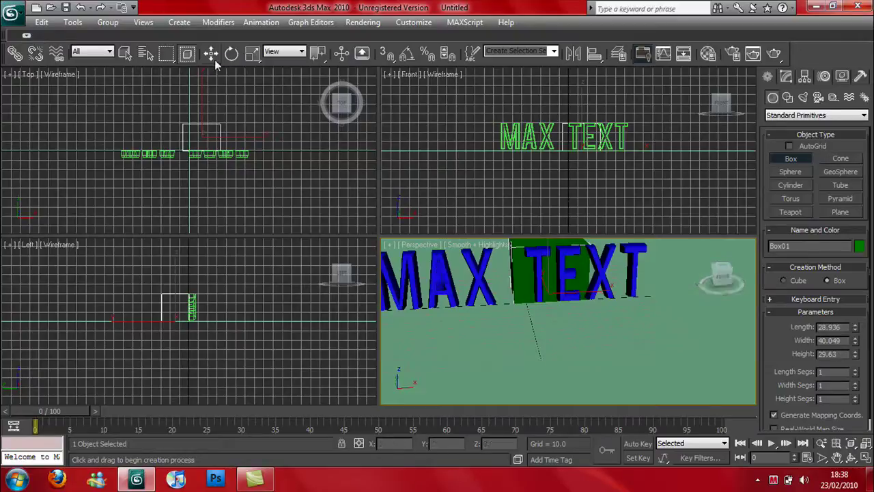
{"action": "left_click", "coordinate": [253, 54]}
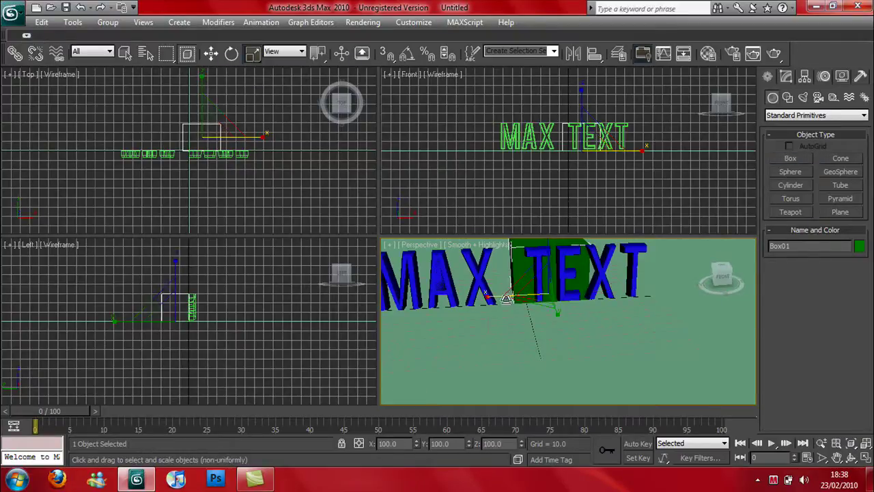
{"action": "left_click_drag", "start_coordinate": [497, 299], "coordinate": [28, 368]}
{"action": "left_click_drag", "start_coordinate": [216, 343], "coordinate": [816, 307]}
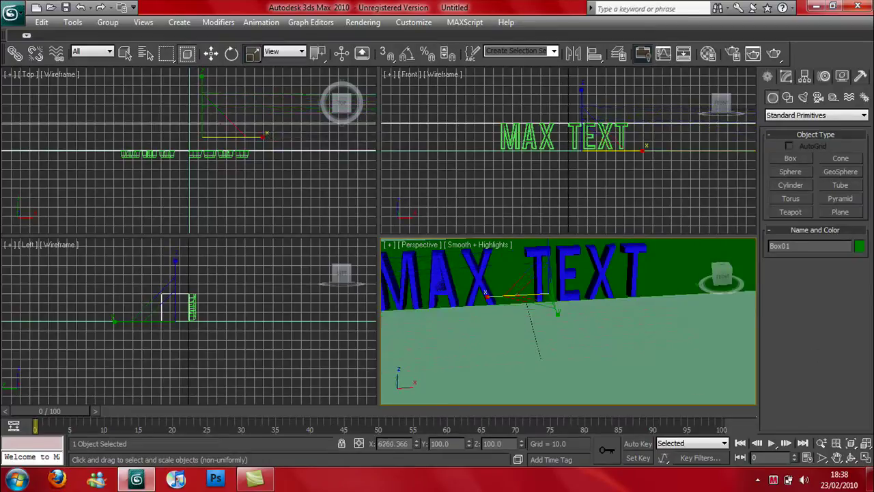
Scale the wall box along the Z axis to about 1342 percent to fill the background above the text
{"action": "left_click", "coordinate": [820, 444]}
{"action": "left_click", "coordinate": [821, 444]}
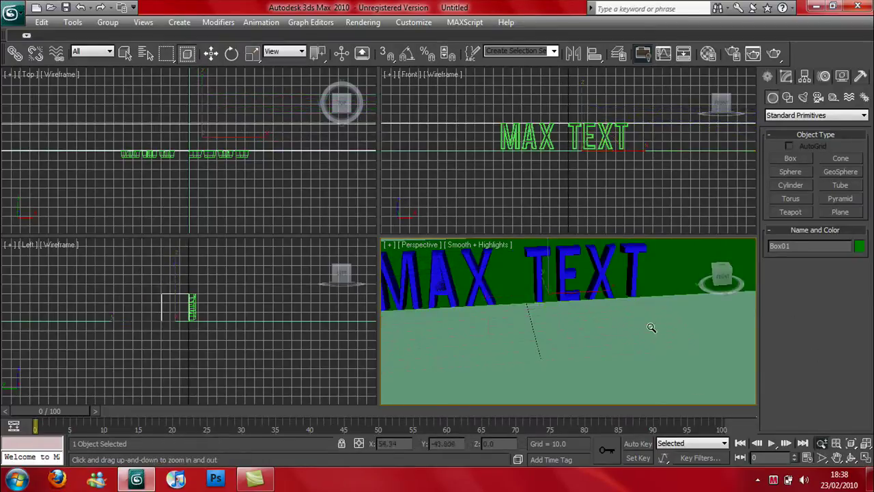
{"action": "left_click_drag", "start_coordinate": [649, 327], "coordinate": [654, 353]}
{"action": "left_click", "coordinate": [252, 54]}
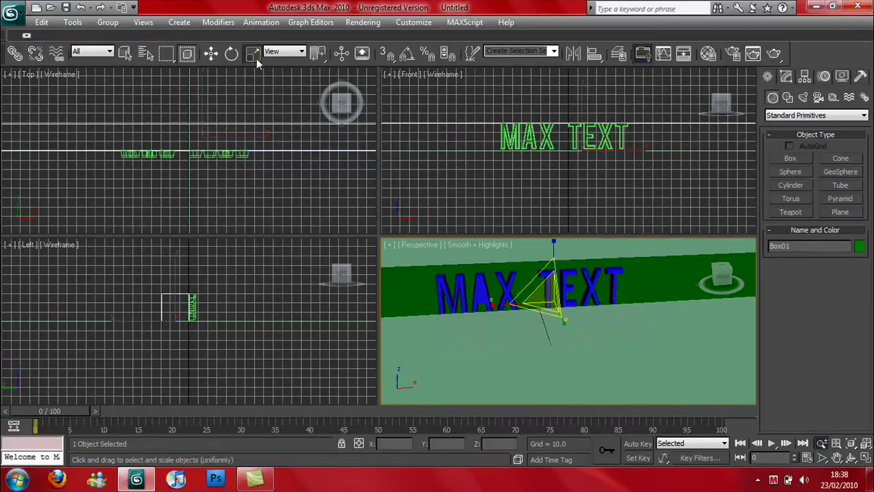
{"action": "left_click_drag", "start_coordinate": [548, 137], "coordinate": [551, 462]}
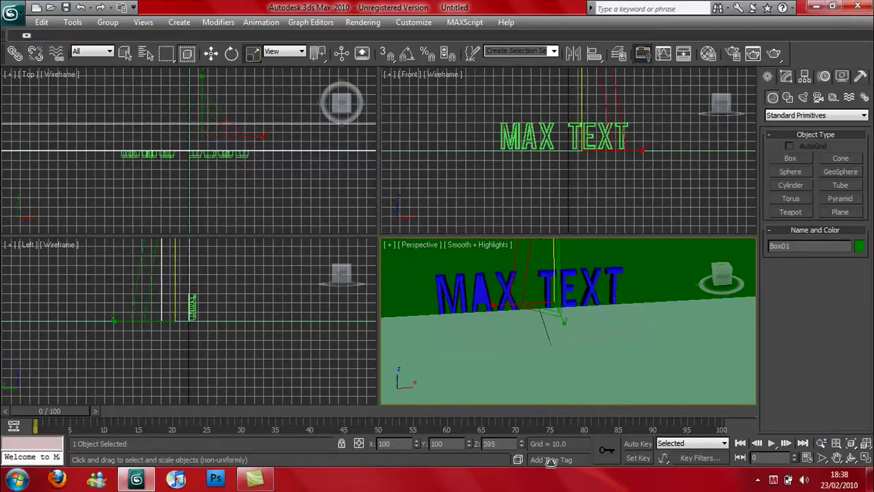
{"action": "left_click_drag", "start_coordinate": [536, 140], "coordinate": [569, 211]}
Change the wording of the beveled text object from its base Text parameters to "schoey"
{"action": "left_click", "coordinate": [125, 53]}
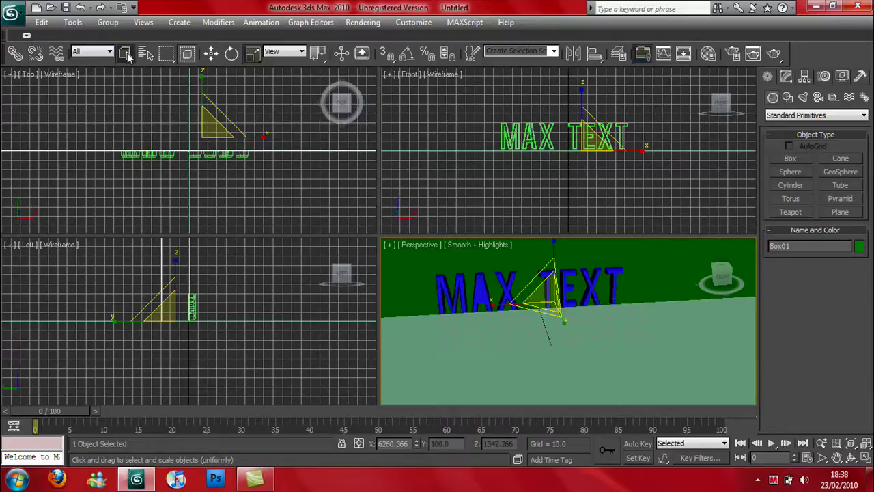
{"action": "left_click", "coordinate": [482, 295]}
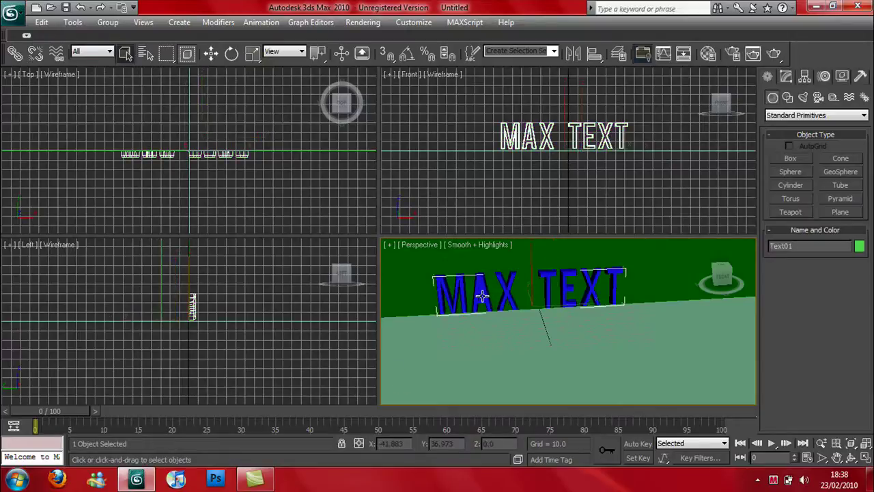
{"action": "left_click", "coordinate": [786, 78]}
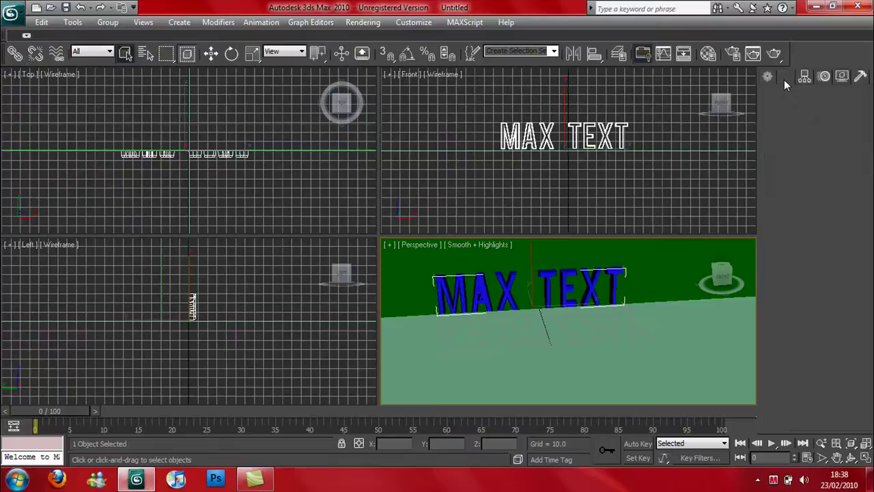
{"action": "left_click", "coordinate": [792, 141]}
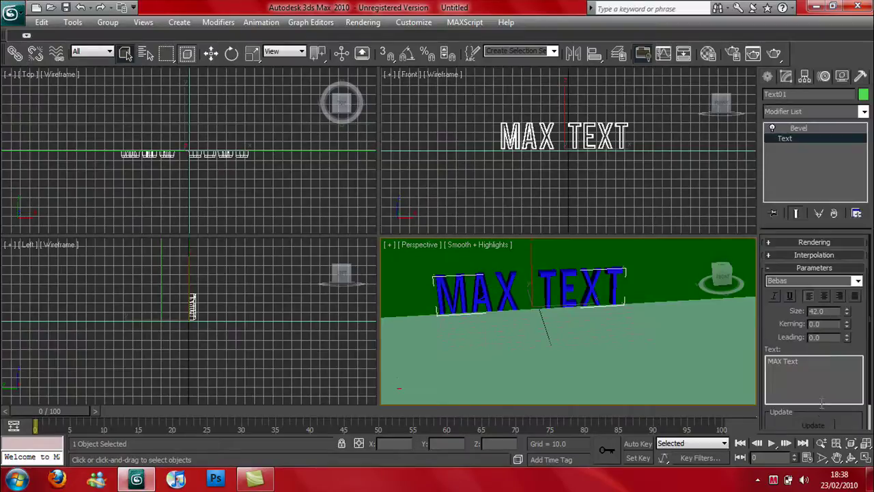
{"action": "left_click_drag", "start_coordinate": [832, 381], "coordinate": [745, 353]}
{"action": "type", "text": "s"}
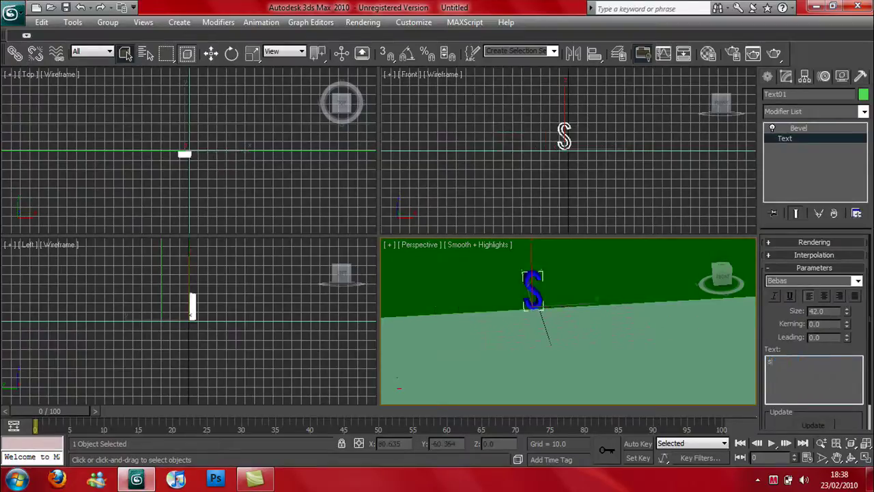
{"action": "type", "text": "choe"}
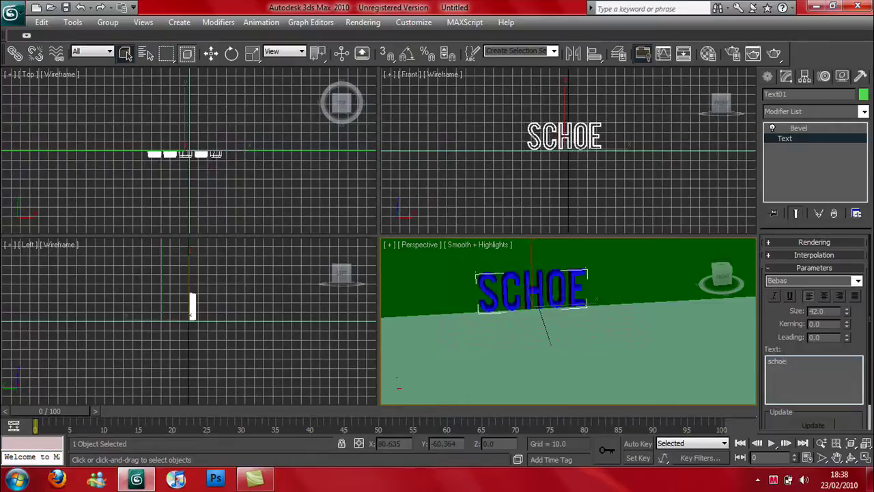
{"action": "type", "text": "y"}
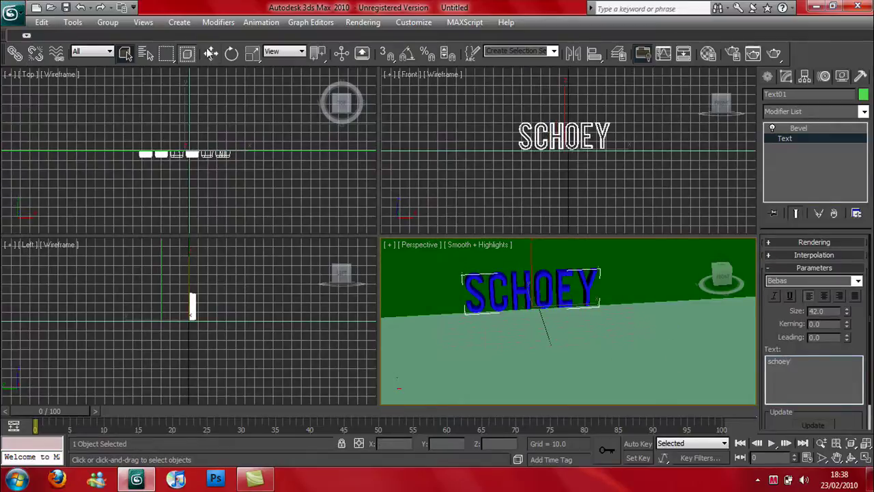
Move the text along the X axis to about 12.5 and frame it from the front in the Perspective view
{"action": "left_click", "coordinate": [212, 54]}
{"action": "left_click_drag", "start_coordinate": [574, 304], "coordinate": [599, 304]}
{"action": "left_click", "coordinate": [720, 277]}
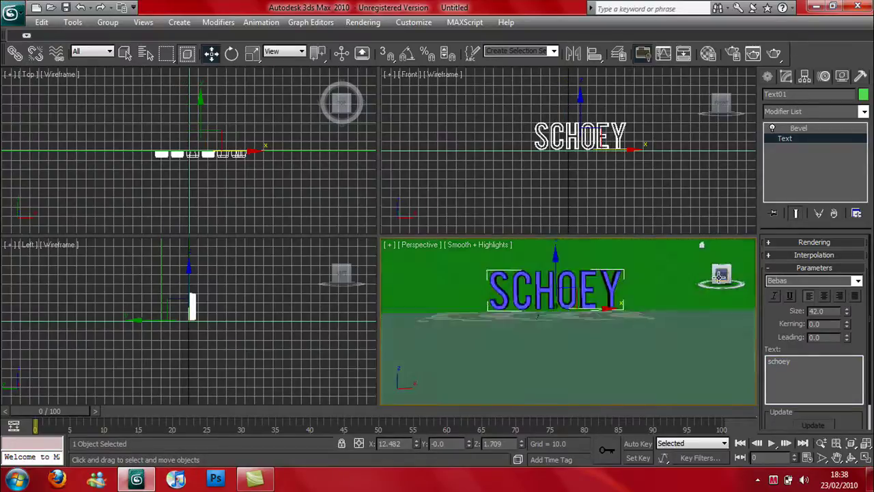
{"action": "left_click", "coordinate": [837, 458]}
{"action": "left_click_drag", "start_coordinate": [687, 346], "coordinate": [693, 386]}
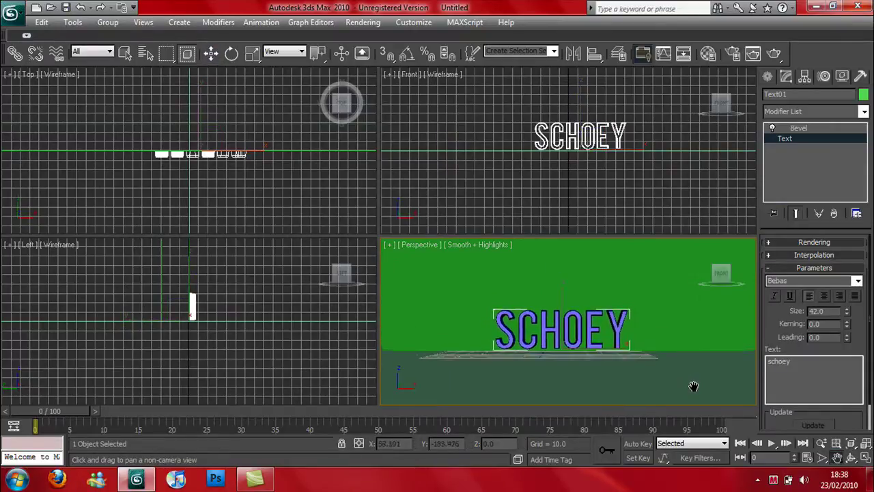
Set the second sample material's specular level to 411, glossiness to 11 and soften to 0.11
{"action": "key", "text": "m"}
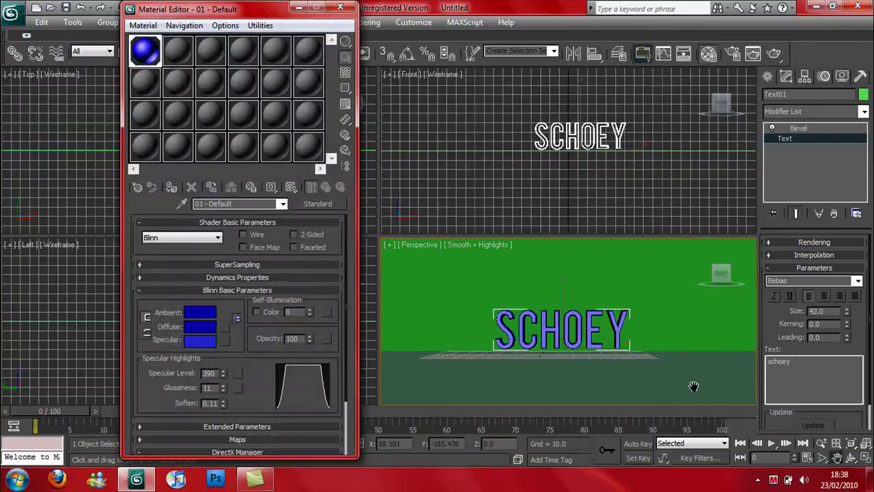
{"action": "left_click", "coordinate": [181, 52]}
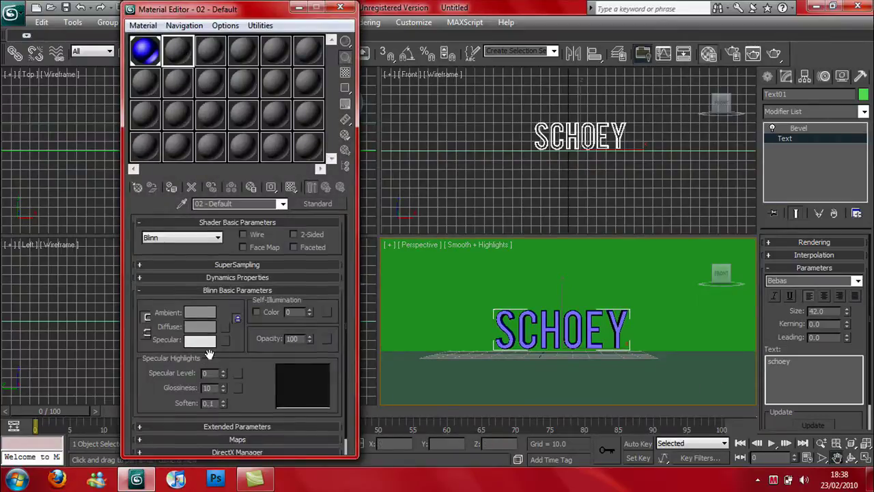
{"action": "left_click_drag", "start_coordinate": [222, 373], "coordinate": [225, 116]}
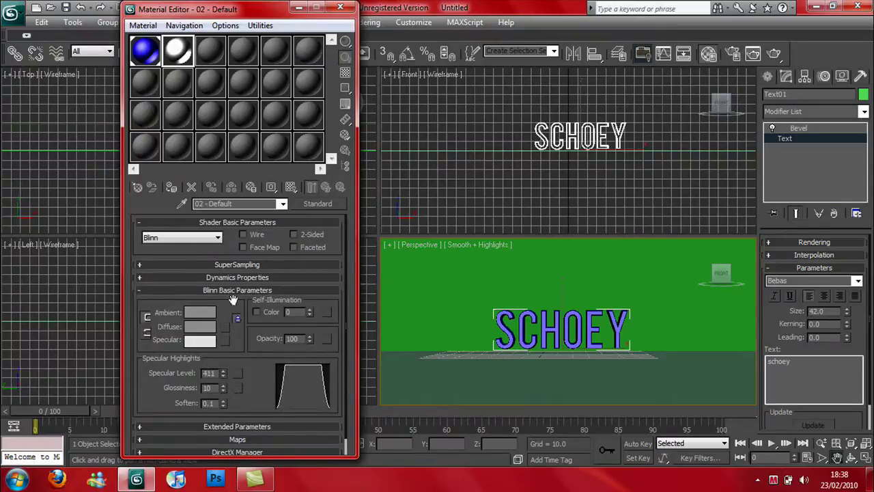
{"action": "left_click", "coordinate": [223, 385]}
{"action": "left_click", "coordinate": [223, 401]}
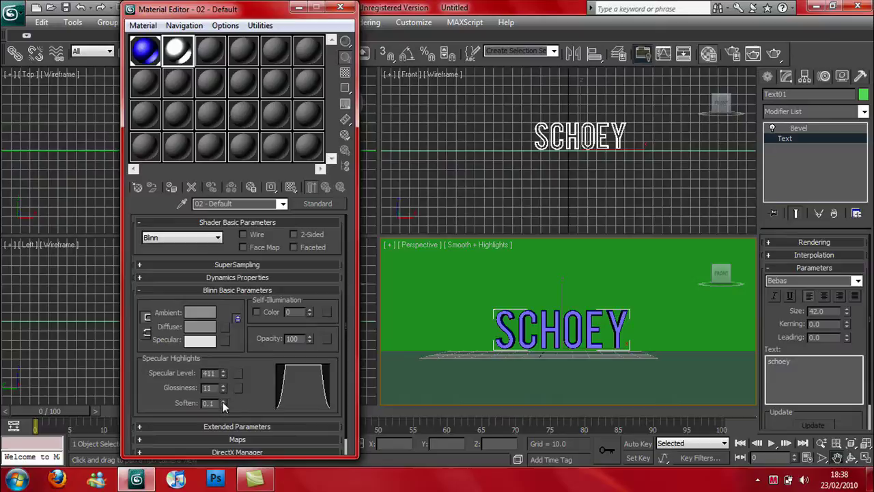
Set the second sample material's ambient color to a dark gray with a value of 35
{"action": "left_click", "coordinate": [203, 312]}
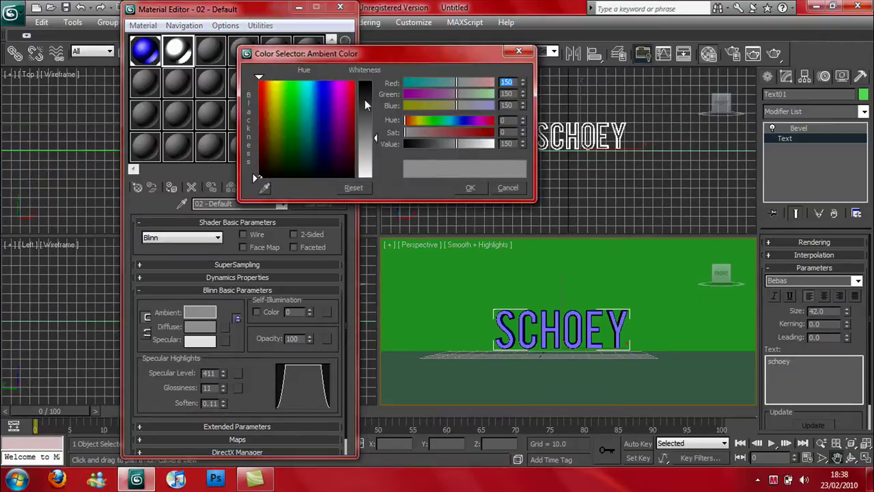
{"action": "left_click_drag", "start_coordinate": [364, 104], "coordinate": [367, 94]}
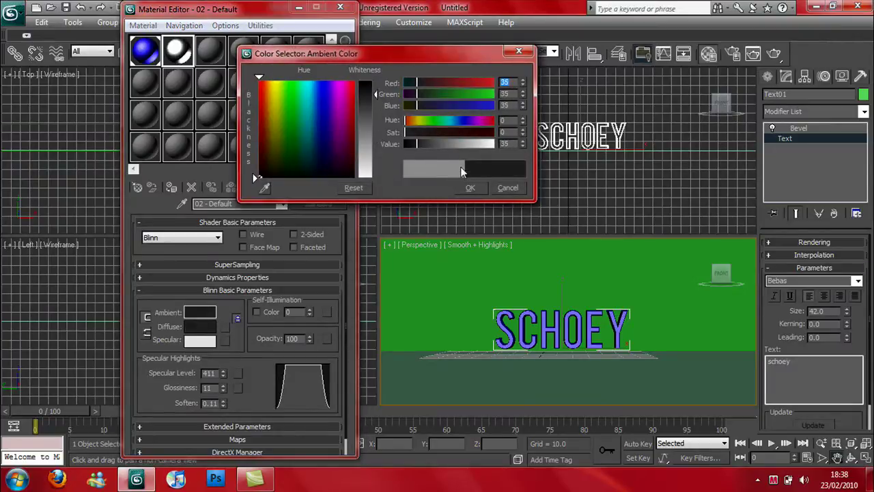
{"action": "left_click", "coordinate": [469, 188]}
Darken the second sample material's specular color to dark gray and apply the material to the back wall
{"action": "left_click", "coordinate": [205, 340]}
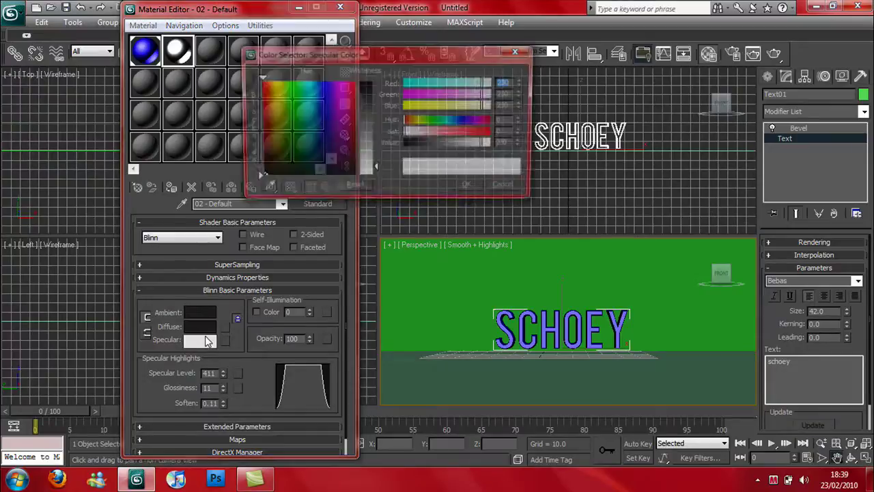
{"action": "left_click_drag", "start_coordinate": [380, 160], "coordinate": [376, 106]}
{"action": "left_click", "coordinate": [469, 188]}
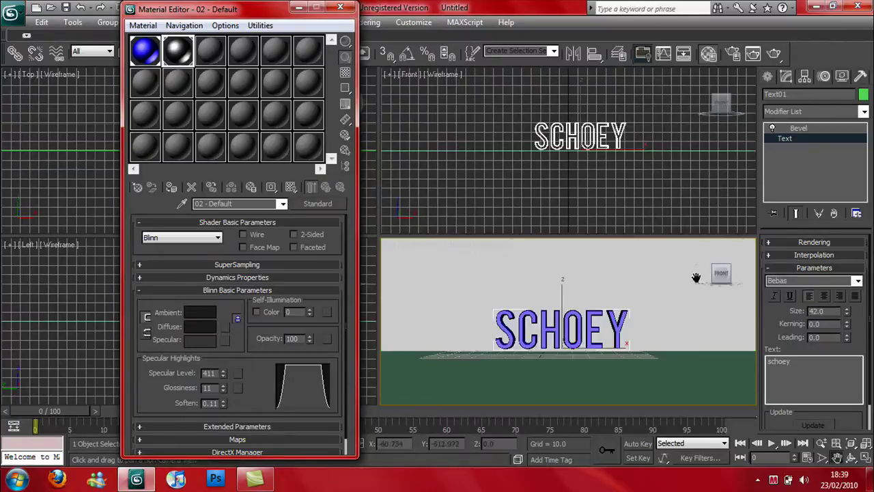
{"action": "left_click_drag", "start_coordinate": [719, 273], "coordinate": [738, 284]}
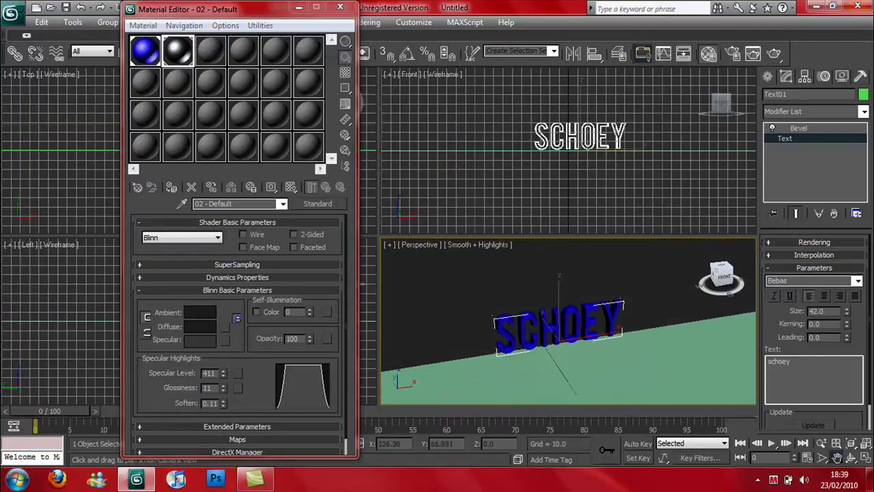
Raise the third sample material's specular level to 249, keeping its default gray ambient color
{"action": "left_click", "coordinate": [208, 53]}
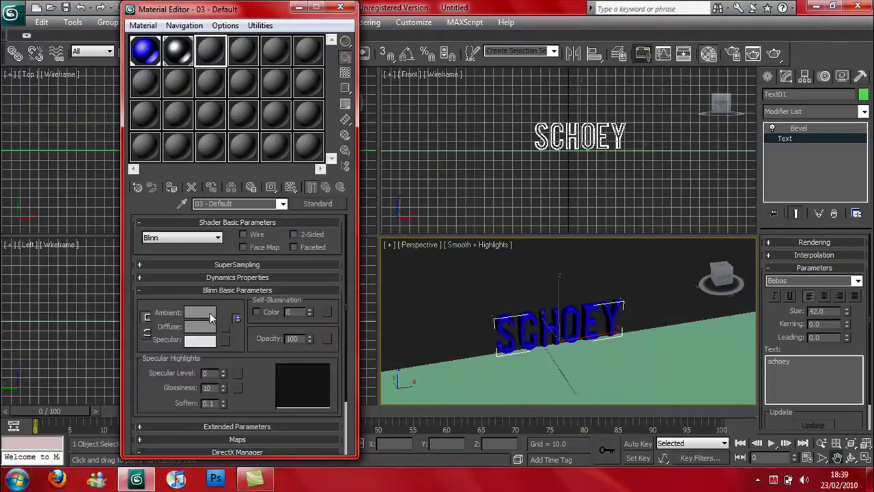
{"action": "left_click", "coordinate": [208, 311]}
{"action": "left_click", "coordinate": [506, 188]}
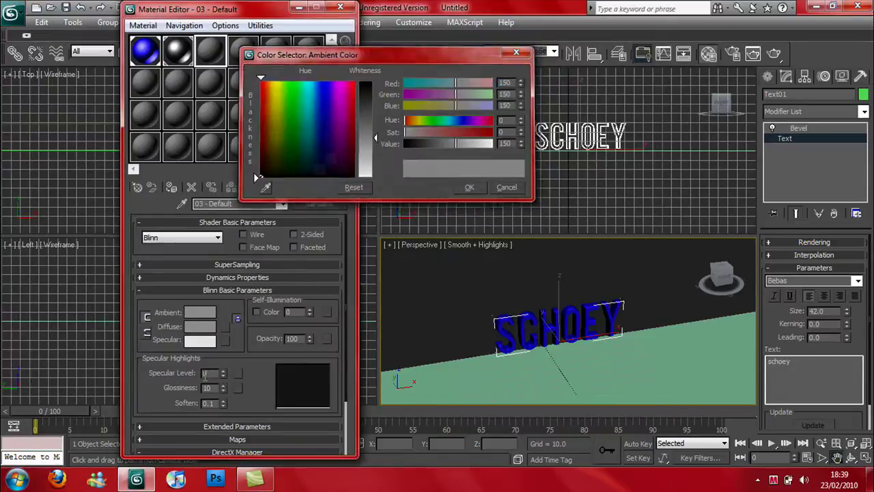
{"action": "left_click_drag", "start_coordinate": [222, 345], "coordinate": [232, 216]}
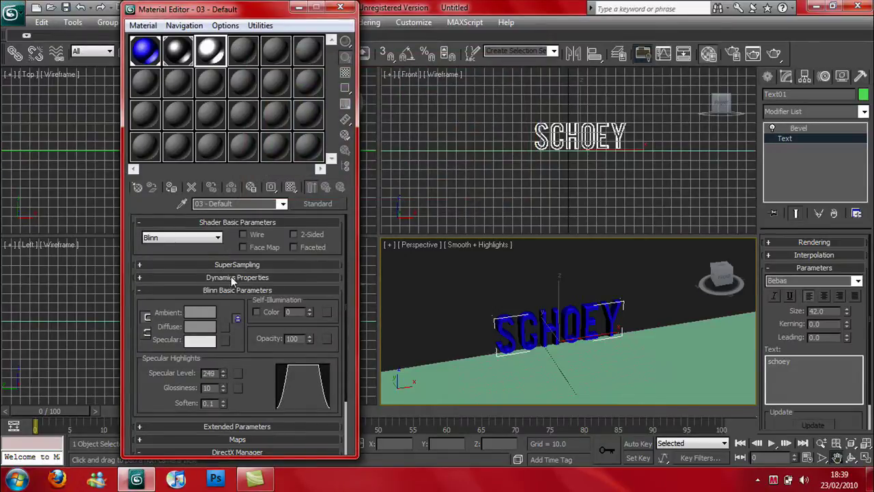
{"action": "left_click", "coordinate": [224, 386]}
Add a Raytrace map to the third material's reflection and apply the material to the floor
{"action": "scroll", "coordinate": [345, 291], "scroll_direction": "down", "scroll_amount": 3}
{"action": "left_click", "coordinate": [186, 375]}
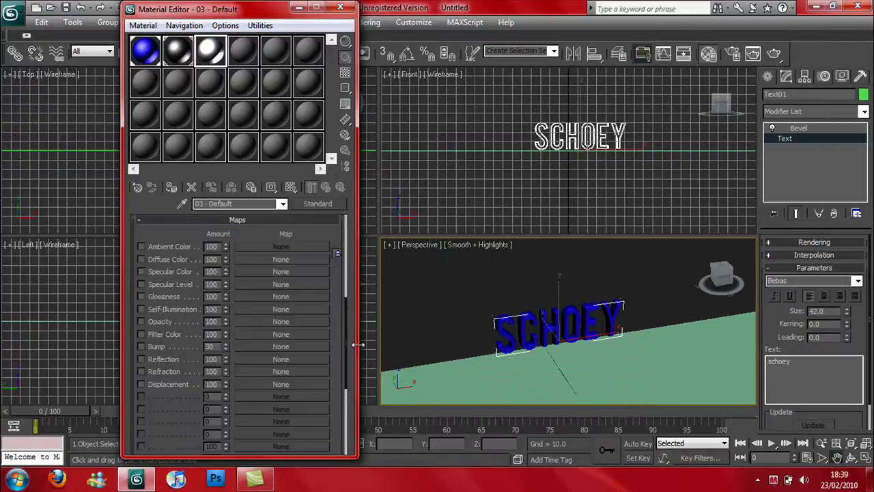
{"action": "left_click", "coordinate": [256, 359]}
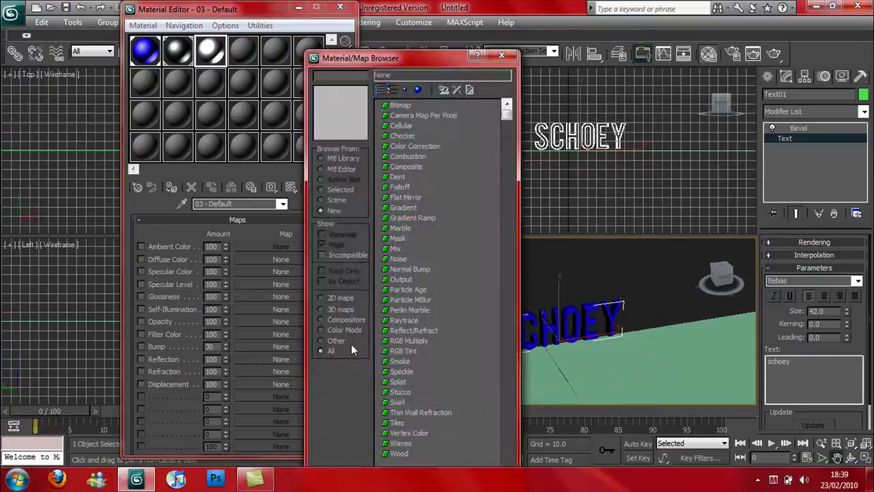
{"action": "left_click", "coordinate": [401, 323]}
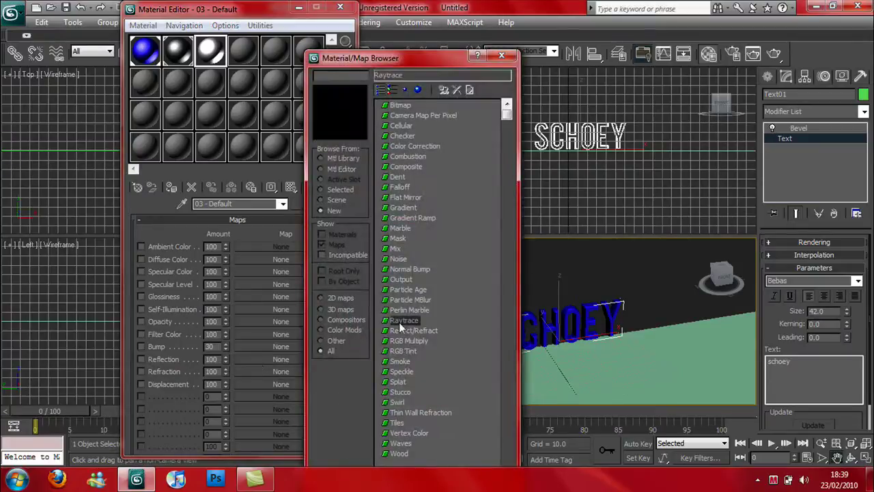
{"action": "double_click", "coordinate": [401, 321]}
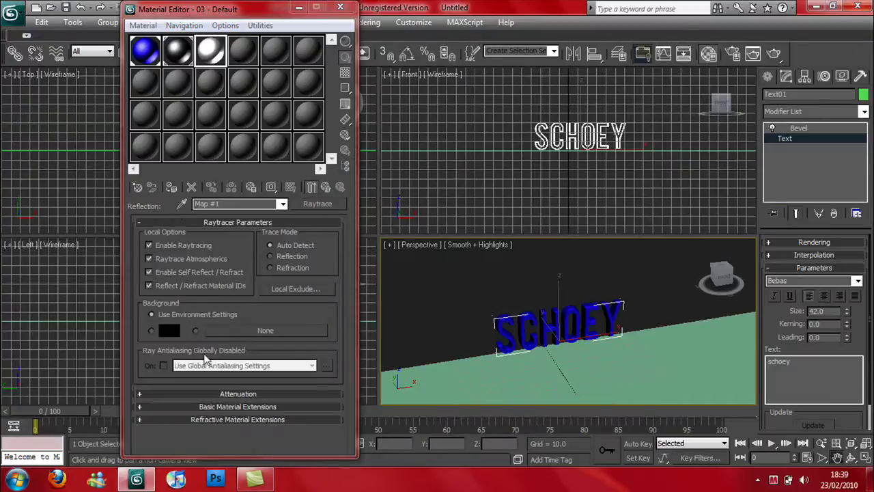
{"action": "left_click_drag", "start_coordinate": [215, 44], "coordinate": [631, 337]}
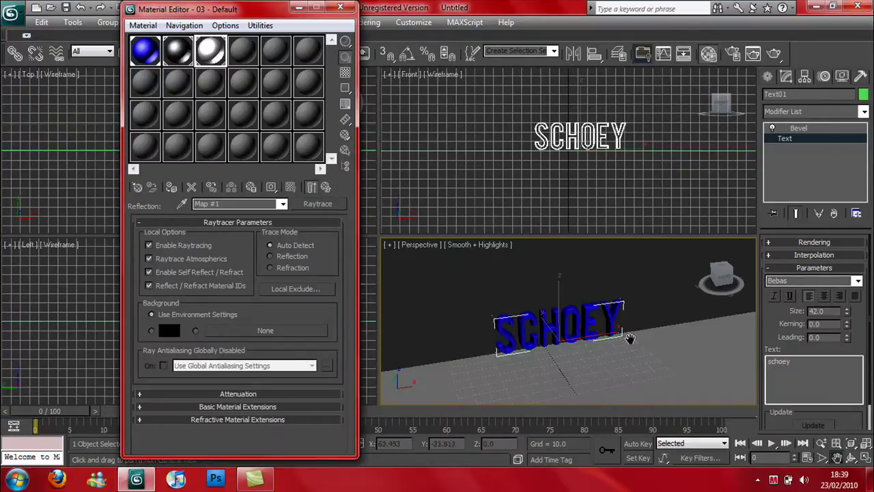
Render the Perspective view to check the floor reflection, and frame the text from the front again
{"action": "left_click", "coordinate": [779, 53]}
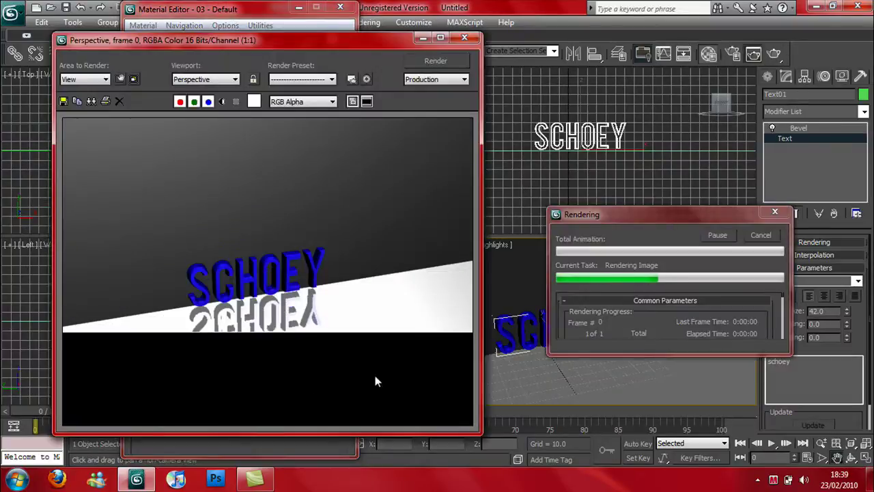
{"action": "left_click", "coordinate": [464, 37]}
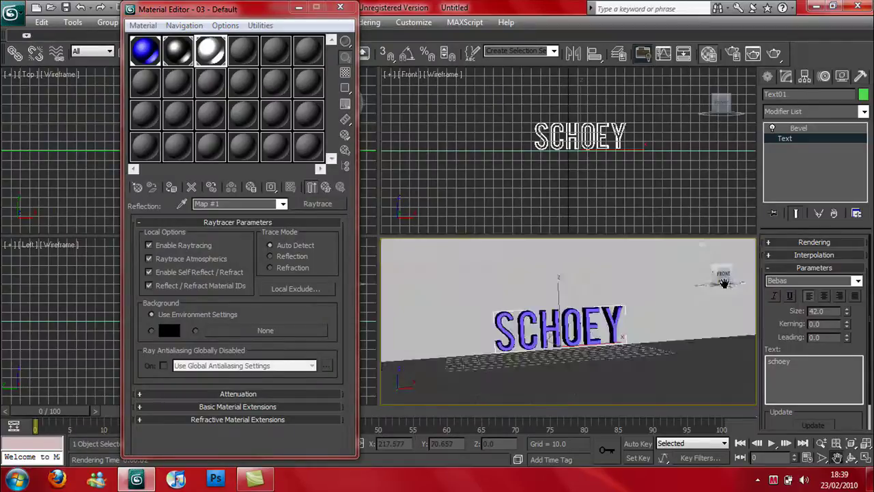
{"action": "left_click_drag", "start_coordinate": [723, 282], "coordinate": [715, 352]}
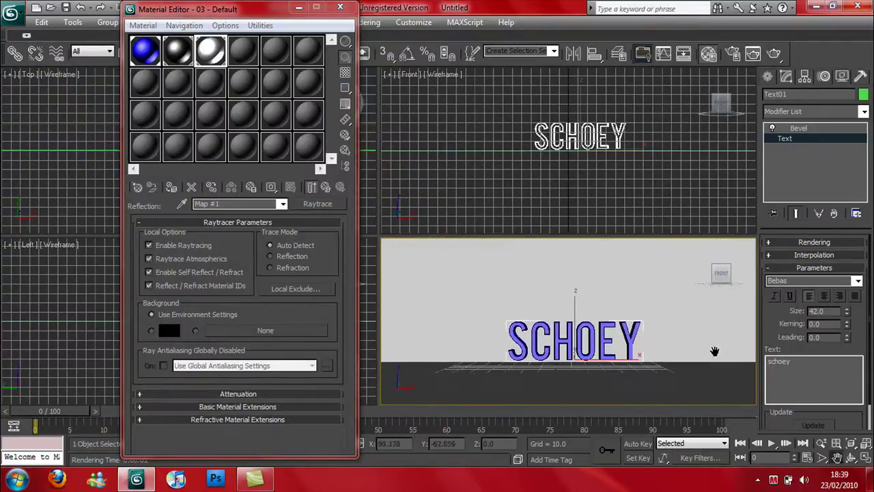
Open the light creation tools and switch the light category from Photometric to Standard
{"action": "left_click", "coordinate": [768, 77]}
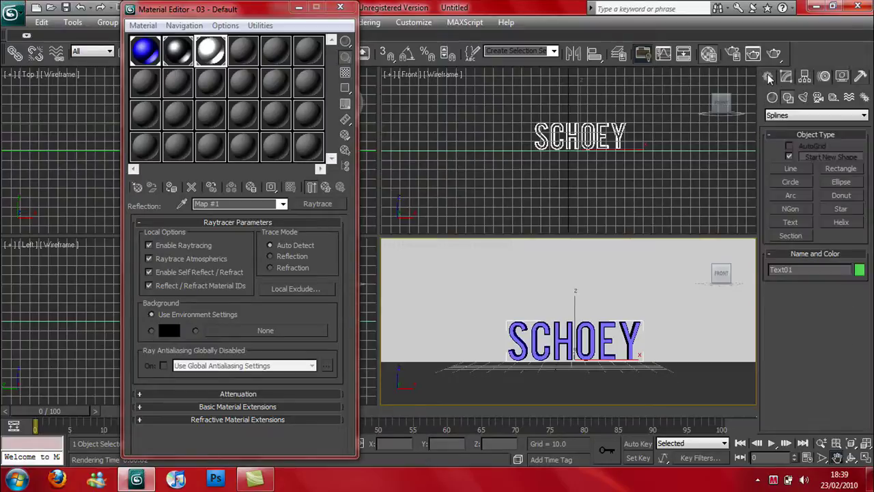
{"action": "left_click", "coordinate": [804, 97]}
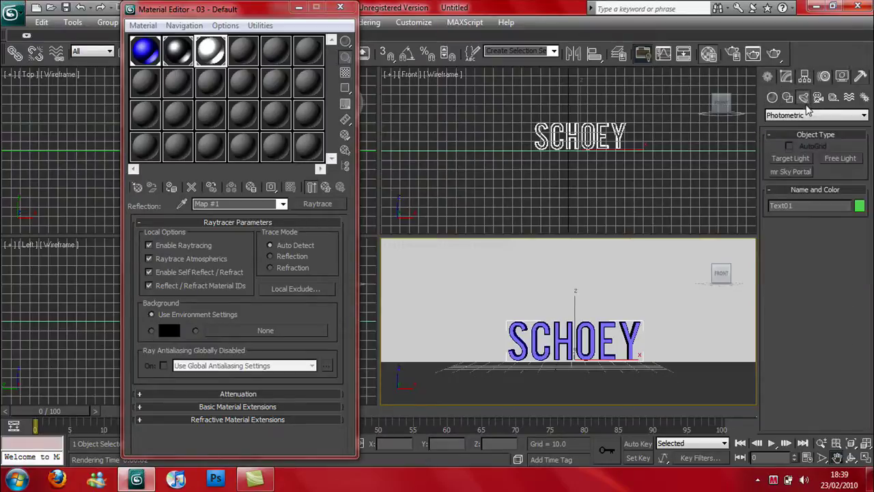
{"action": "left_click", "coordinate": [806, 115]}
{"action": "left_click", "coordinate": [798, 134]}
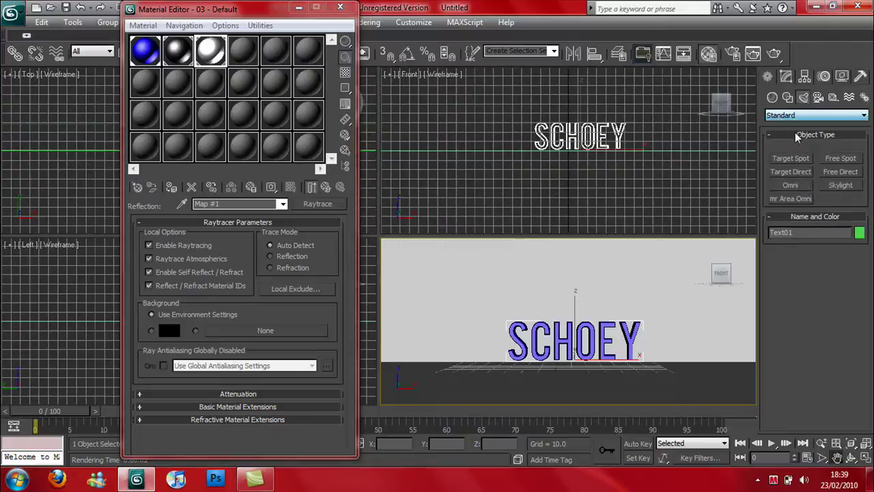
Try placing a standard Omni light high above the text in the Front view, and undo it
{"action": "left_click", "coordinate": [788, 183]}
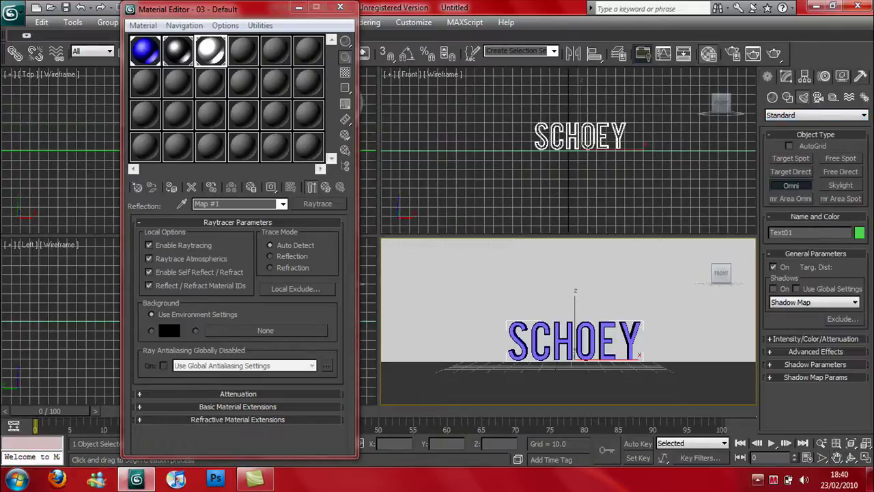
{"action": "left_click", "coordinate": [822, 444]}
{"action": "left_click_drag", "start_coordinate": [653, 159], "coordinate": [654, 277]}
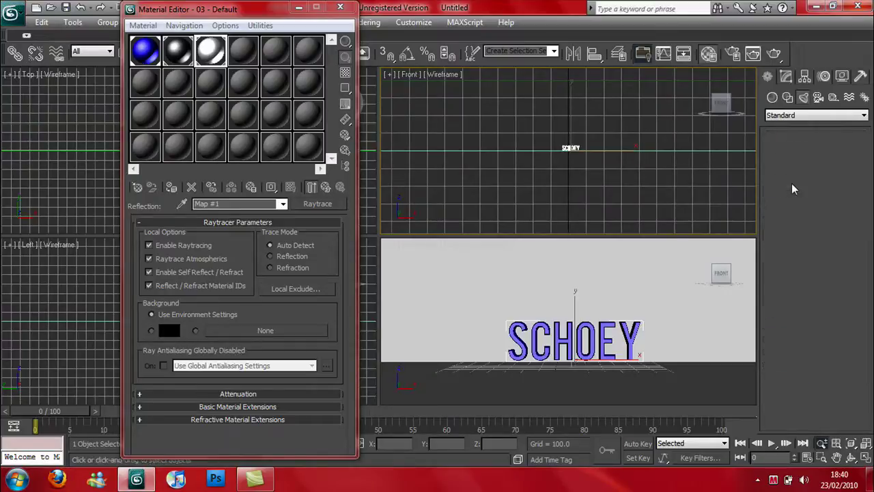
{"action": "left_click", "coordinate": [791, 183]}
{"action": "left_click", "coordinate": [567, 80]}
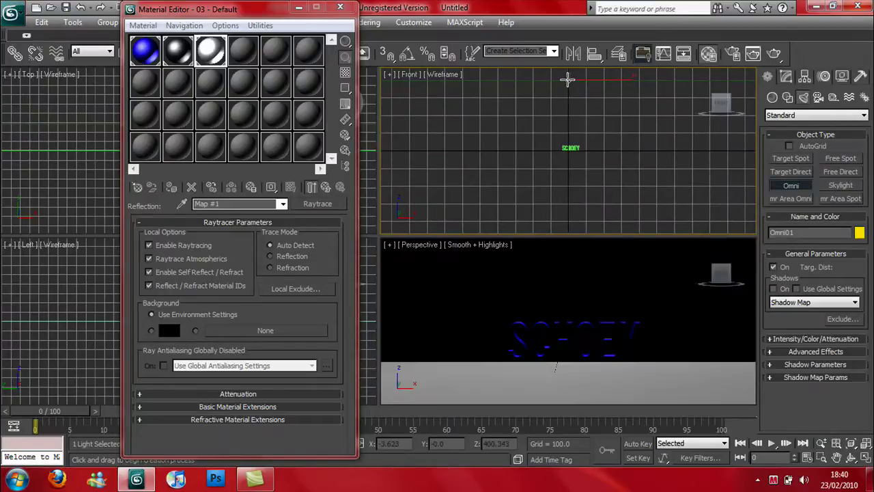
{"action": "key", "text": "ctrl+z"}
Try placing an mr Area Omni light above the text in the Front view, and undo it
{"action": "left_click", "coordinate": [802, 200]}
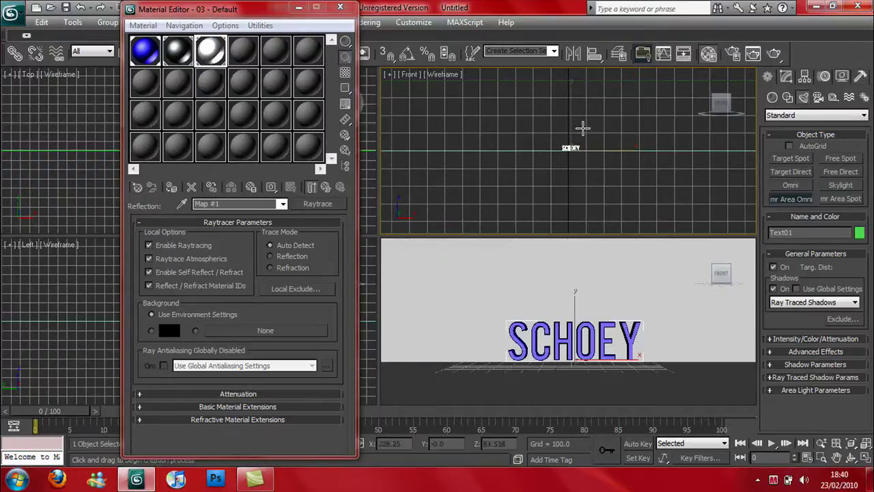
{"action": "left_click", "coordinate": [570, 113]}
{"action": "key", "text": "ctrl+z"}
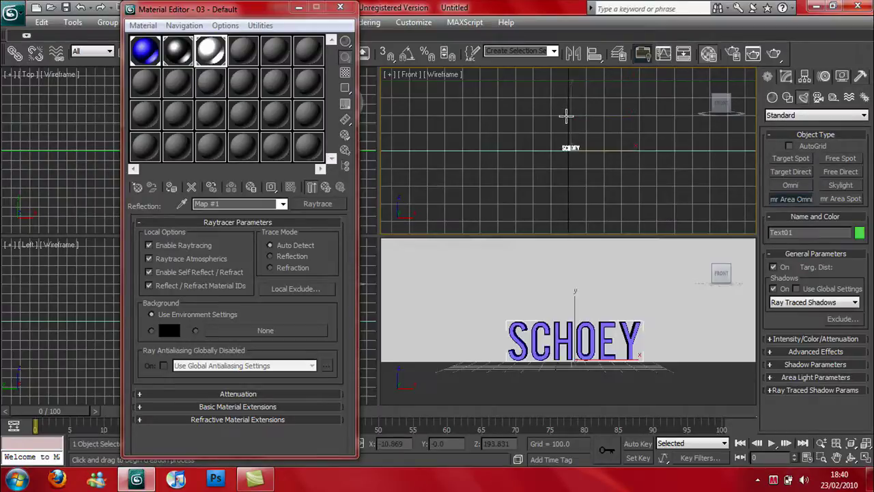
Switch the Front viewport to the Left view and place an mr Area Omni light above and slightly in front of the text
{"action": "left_click", "coordinate": [407, 74]}
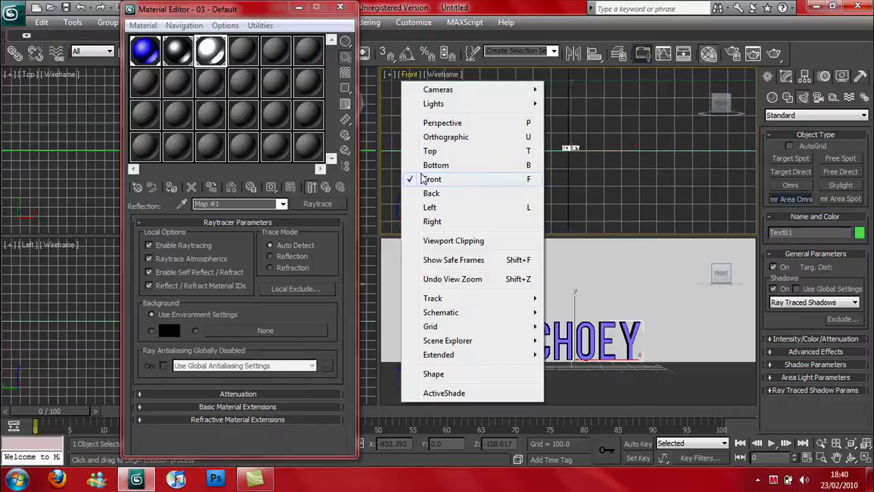
{"action": "left_click", "coordinate": [429, 206]}
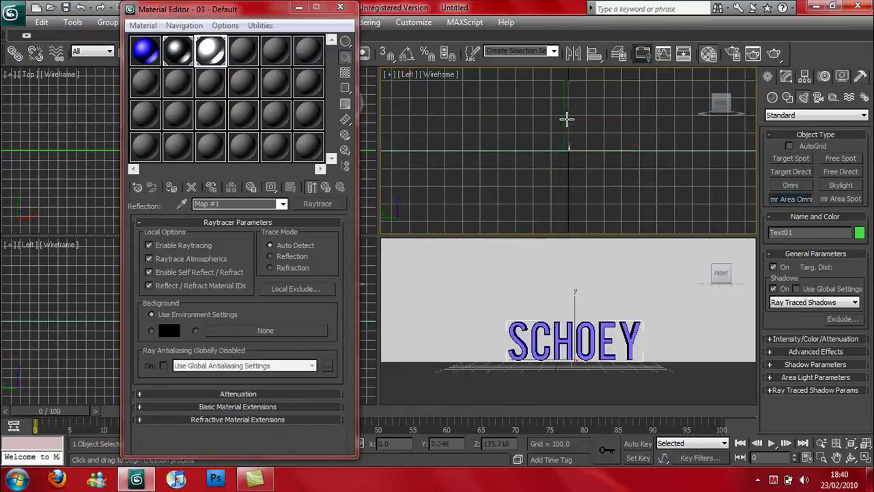
{"action": "left_click", "coordinate": [567, 119]}
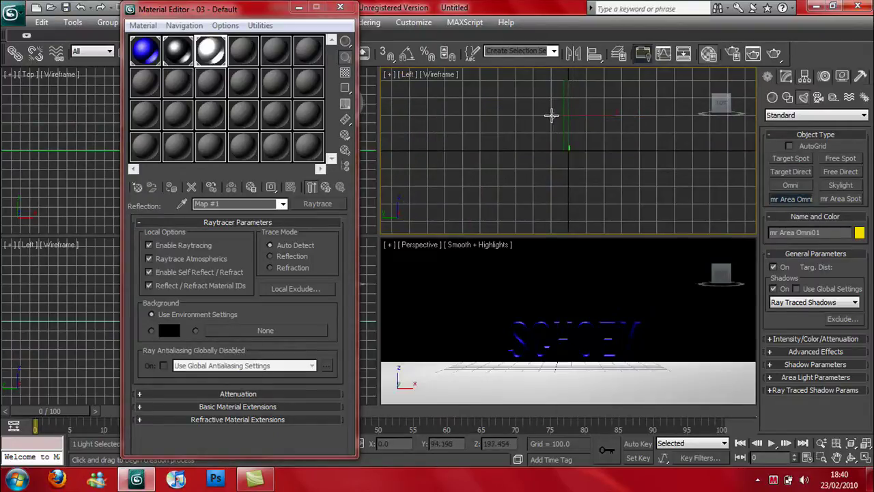
{"action": "left_click_drag", "start_coordinate": [552, 115], "coordinate": [575, 123]}
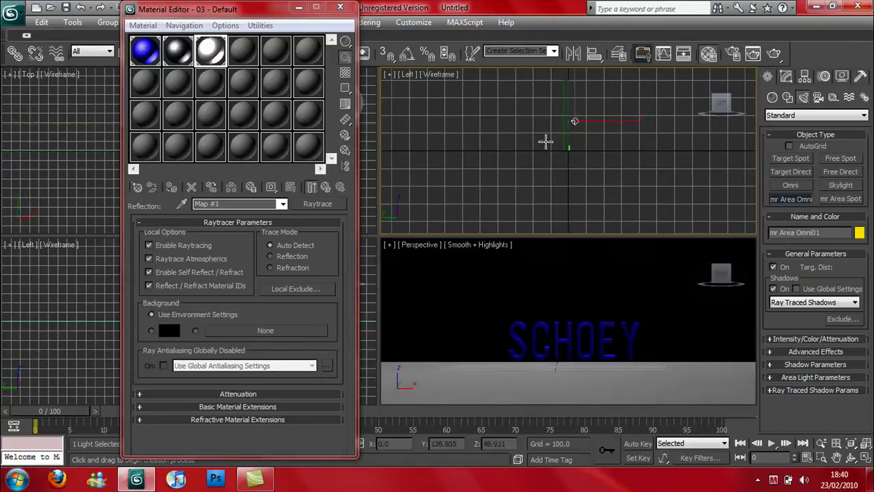
Add two more mr Area Omni lights, one low beside the wall and one far in front at about Y -580, Z 335
{"action": "left_click", "coordinate": [569, 146]}
{"action": "left_click_drag", "start_coordinate": [552, 146], "coordinate": [671, 92]}
{"action": "right_click", "coordinate": [721, 271]}
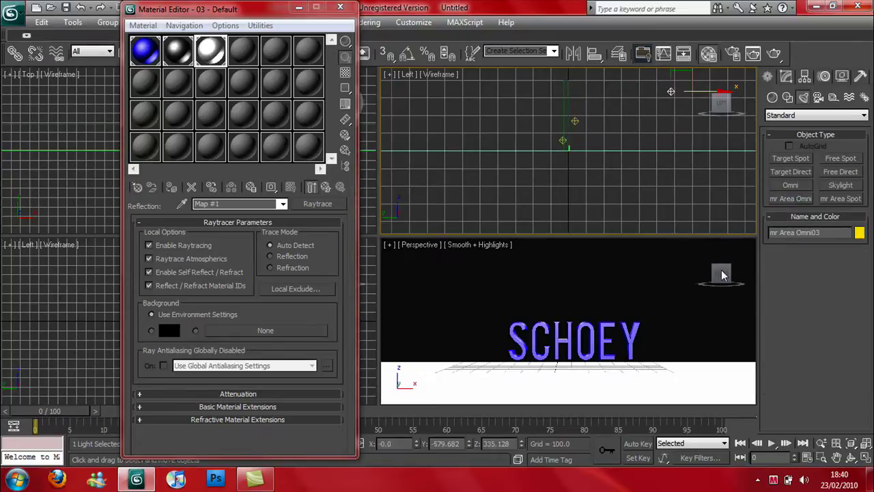
Orbit the Perspective view slightly above the text and render it to check the new lighting
{"action": "left_click", "coordinate": [721, 268]}
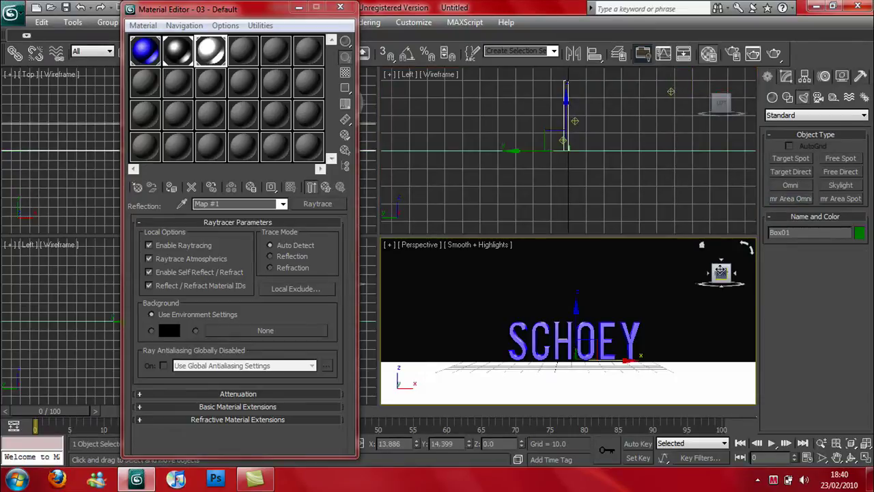
{"action": "left_click_drag", "start_coordinate": [720, 271], "coordinate": [722, 286]}
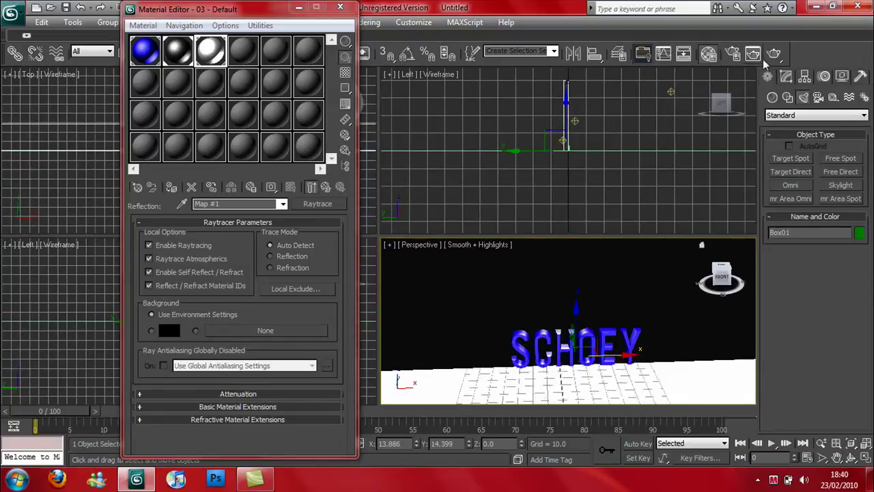
{"action": "left_click", "coordinate": [774, 55]}
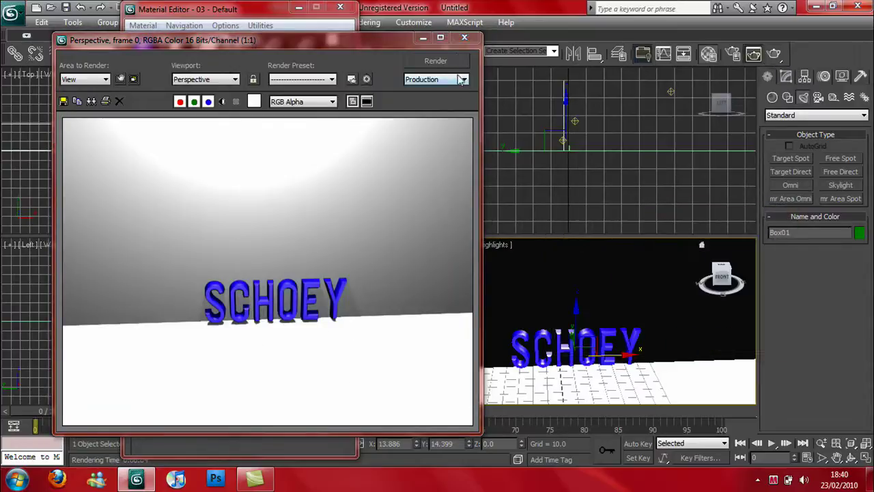
{"action": "left_click", "coordinate": [465, 38]}
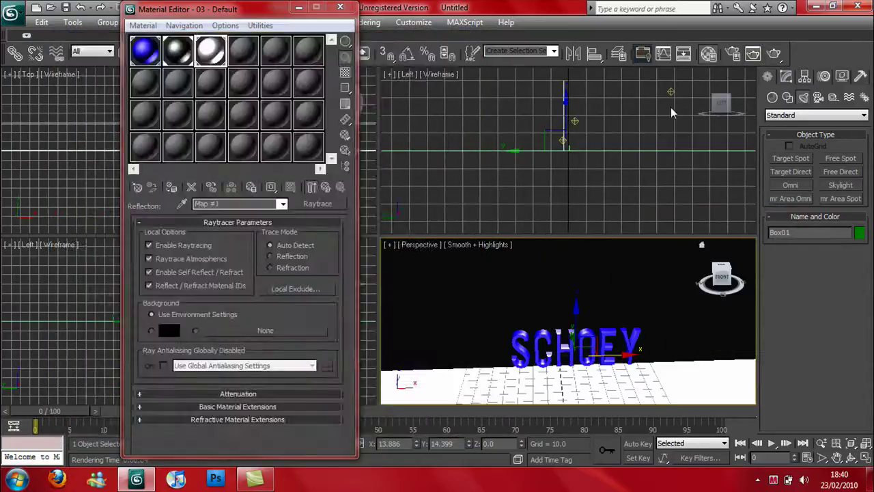
Delete the mr Area Omni light above and slightly in front of the text
{"action": "left_click", "coordinate": [576, 126]}
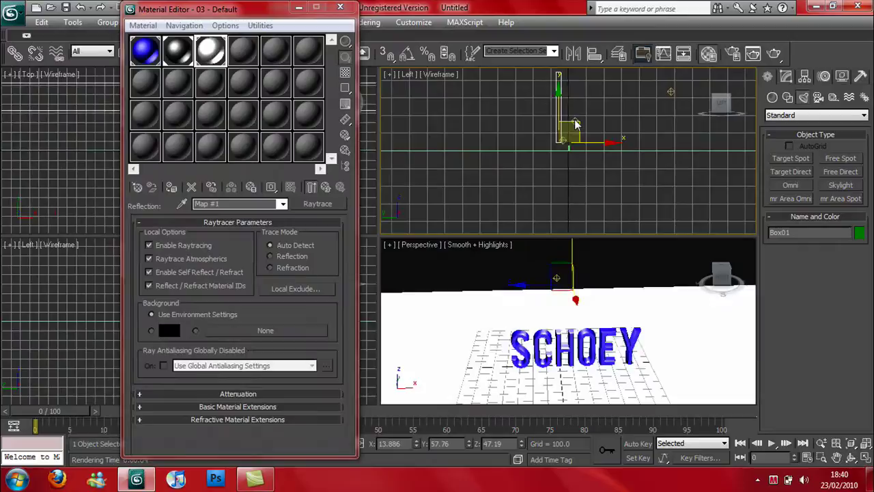
{"action": "left_click", "coordinate": [574, 121]}
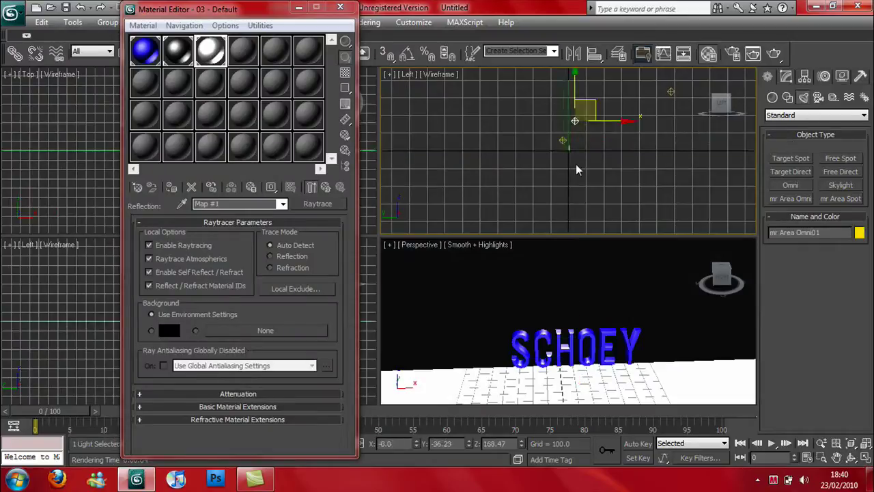
{"action": "key", "text": "Delete"}
Reframe the Perspective view to face the text from slightly above, render it to check the remaining lighting, and close the render
{"action": "left_click", "coordinate": [721, 277]}
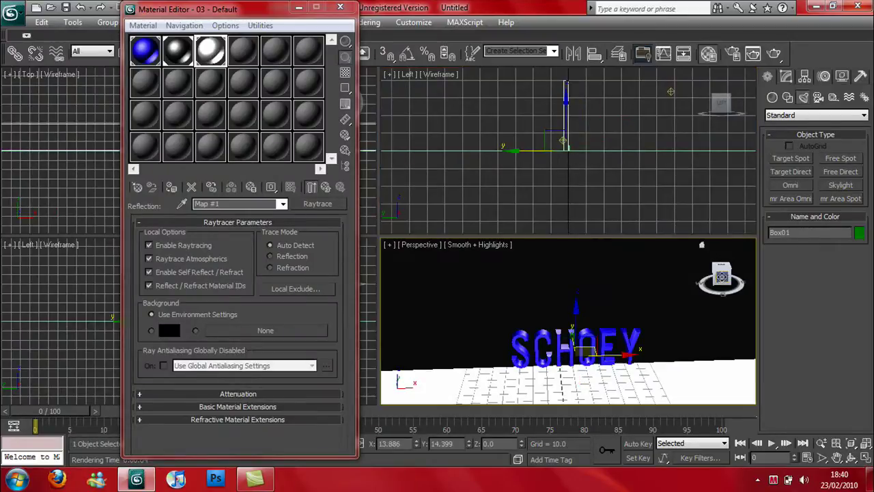
{"action": "left_click", "coordinate": [722, 276]}
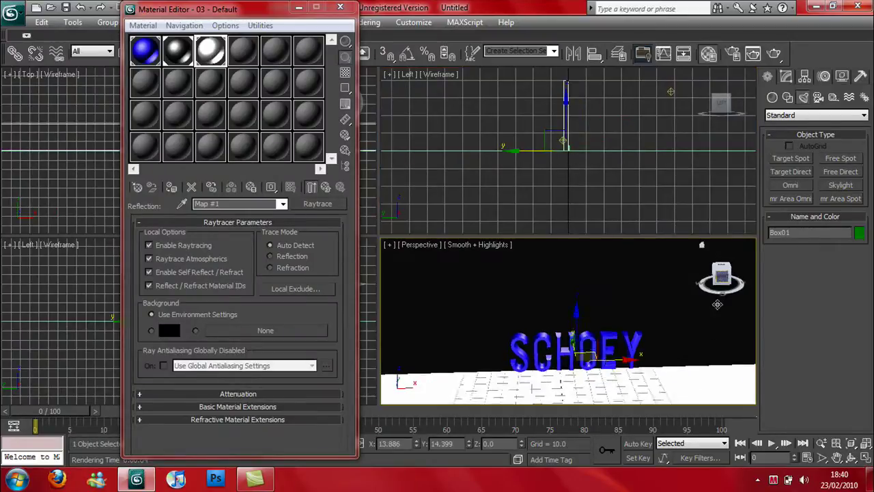
{"action": "left_click", "coordinate": [836, 458]}
{"action": "left_click_drag", "start_coordinate": [701, 371], "coordinate": [703, 347]}
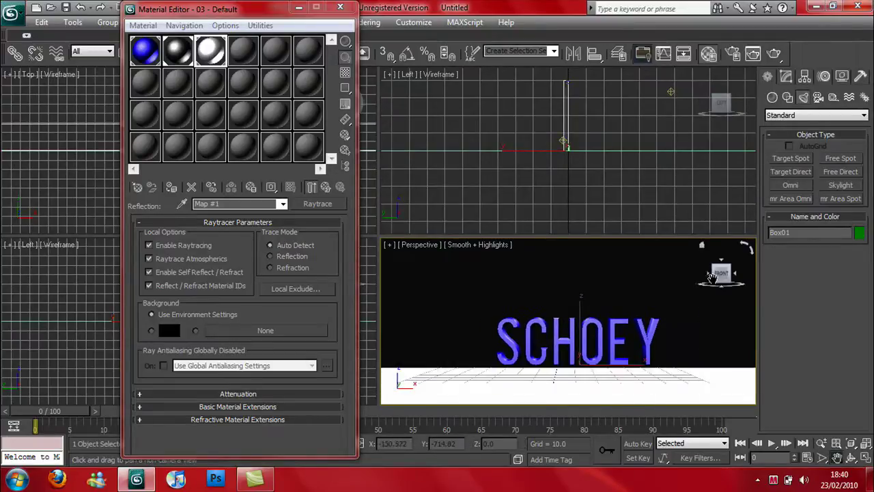
{"action": "left_click_drag", "start_coordinate": [721, 261], "coordinate": [721, 273]}
{"action": "left_click_drag", "start_coordinate": [657, 261], "coordinate": [652, 248]}
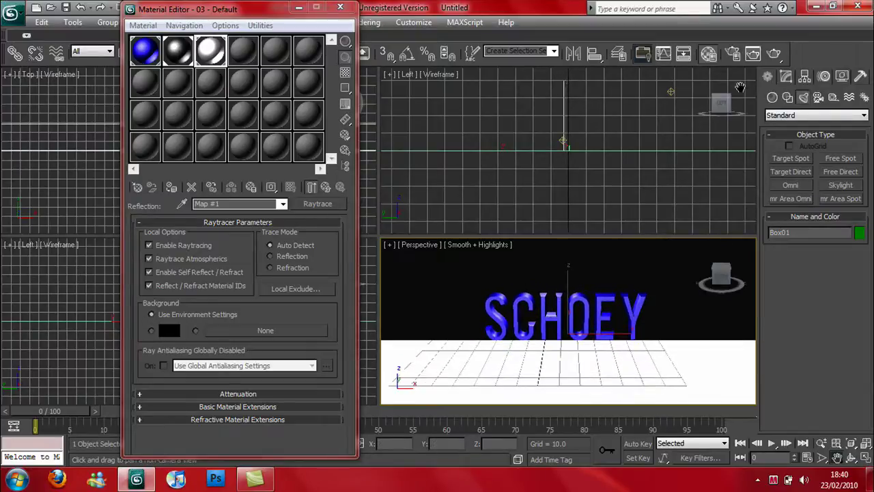
{"action": "left_click", "coordinate": [774, 53]}
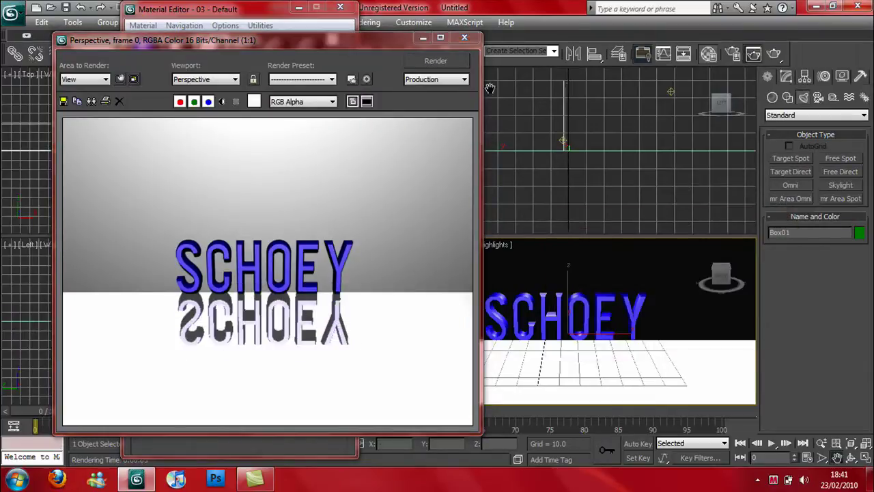
{"action": "left_click", "coordinate": [462, 38]}
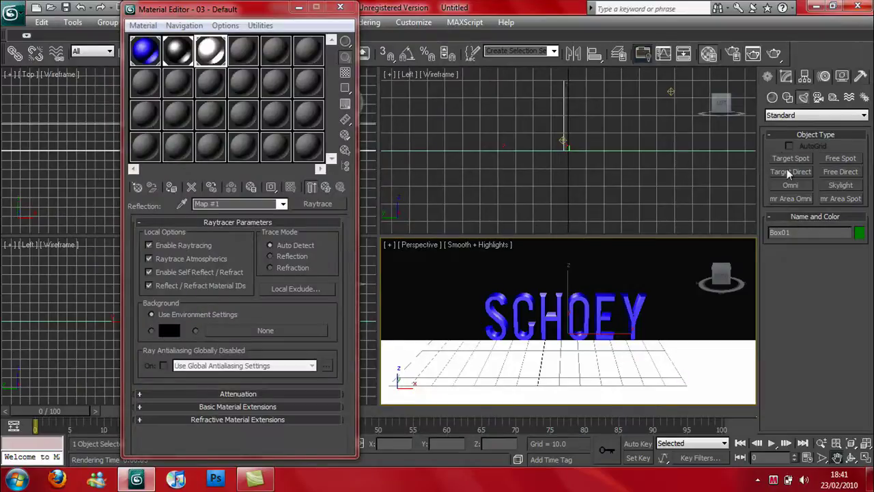
Try placing an mr Area Spot light low in front of the text in the Left view, aimed at the wall, and undo it
{"action": "left_click", "coordinate": [831, 197]}
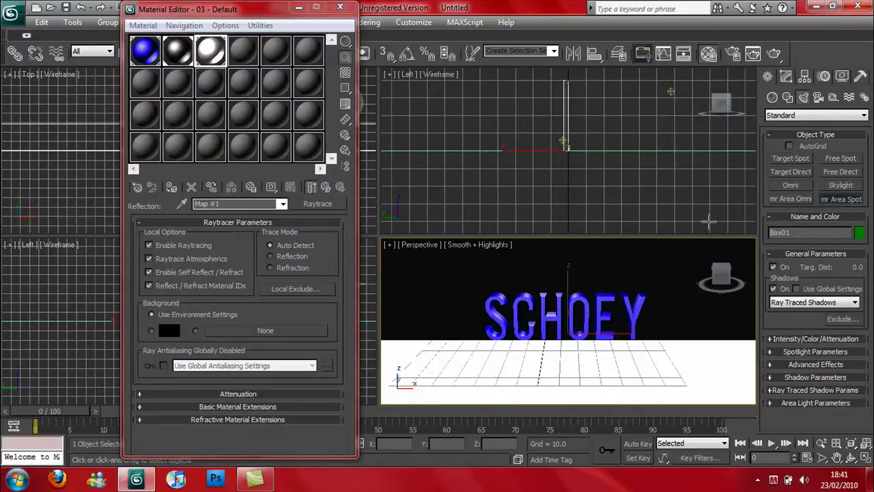
{"action": "left_click_drag", "start_coordinate": [734, 217], "coordinate": [563, 140]}
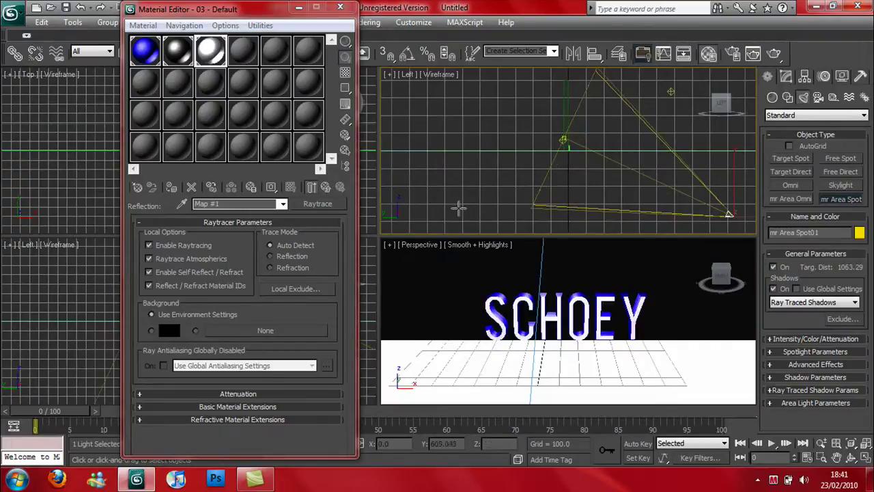
{"action": "key", "text": "ctrl+z"}
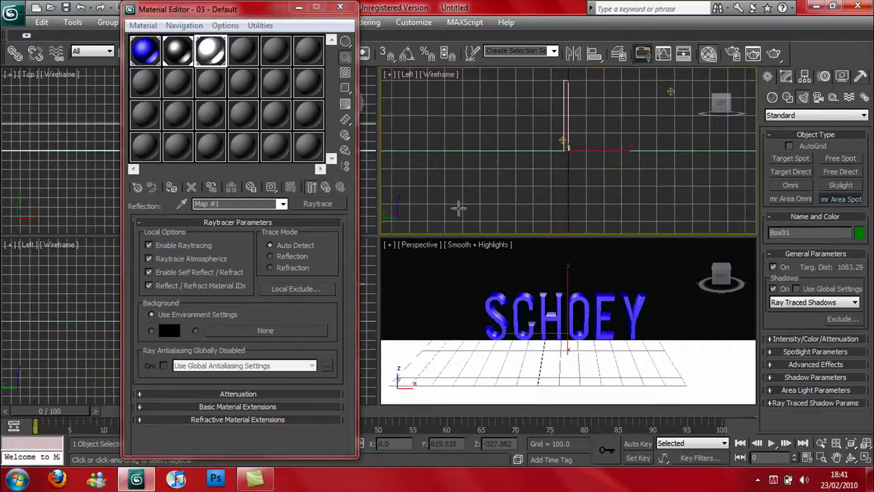
Try placing a standard Omni light at several positions around the wall in the Left view, undoing each placement
{"action": "left_click", "coordinate": [791, 184]}
{"action": "left_click", "coordinate": [562, 135]}
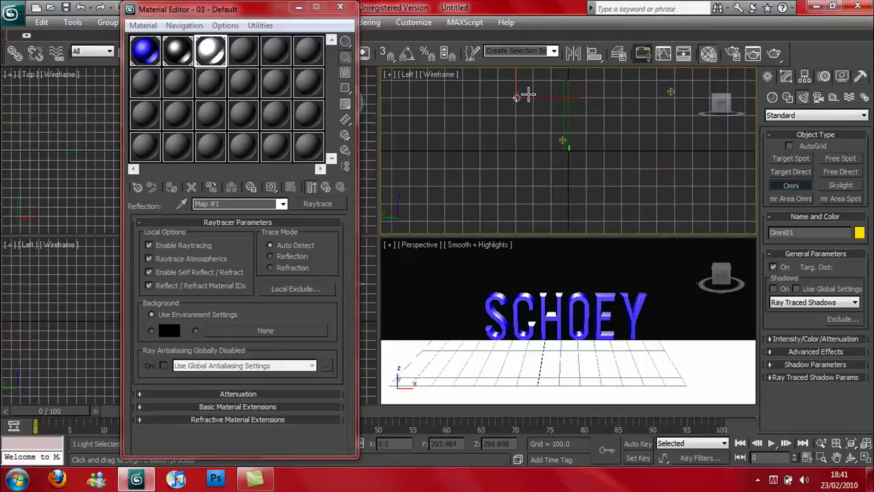
{"action": "left_click_drag", "start_coordinate": [527, 94], "coordinate": [571, 77]}
{"action": "key", "text": "ctrl+z"}
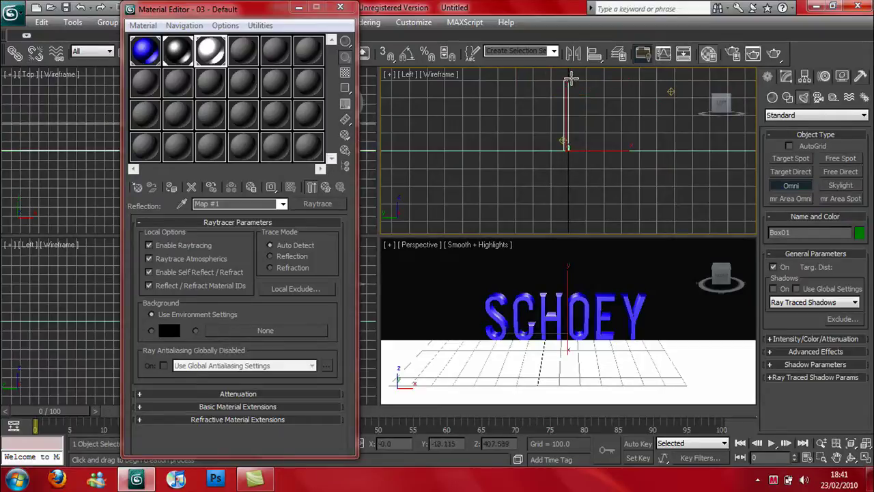
{"action": "left_click", "coordinate": [563, 141]}
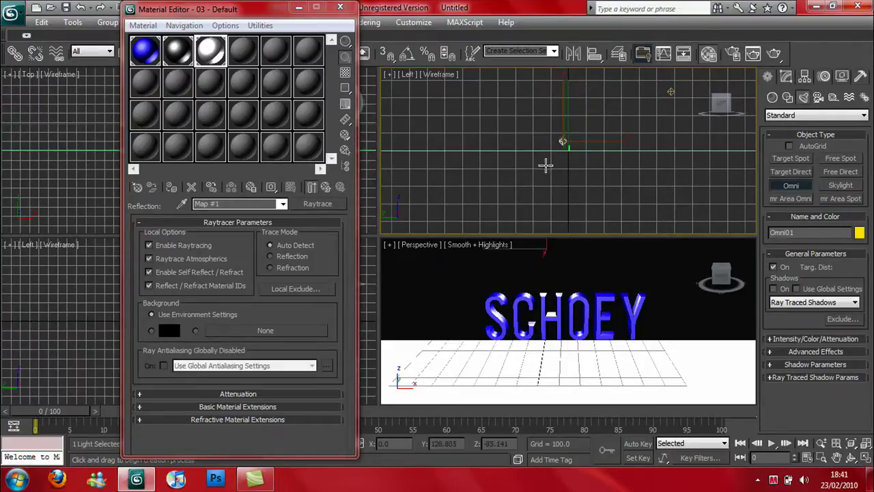
{"action": "left_click", "coordinate": [547, 166]}
Close the Material Editor and delete the two remaining mr Area Omni lights, one beside the wall and one far in front
{"action": "left_click", "coordinate": [340, 8]}
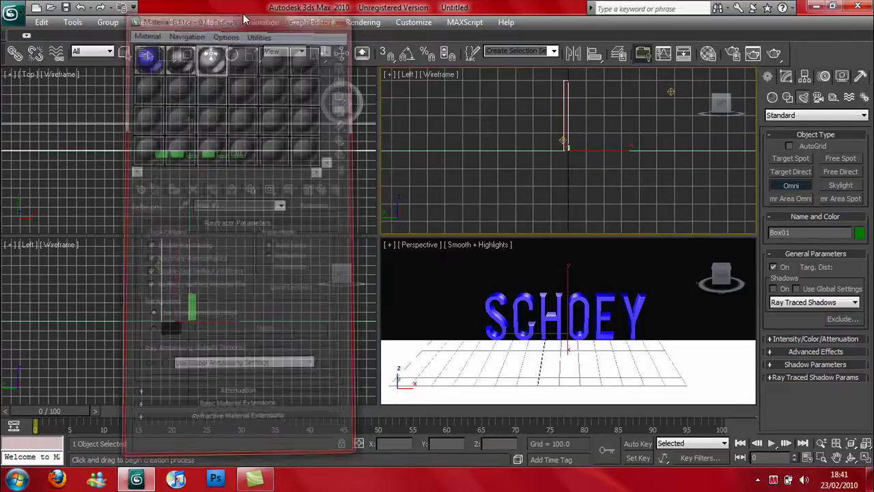
{"action": "left_click", "coordinate": [125, 53]}
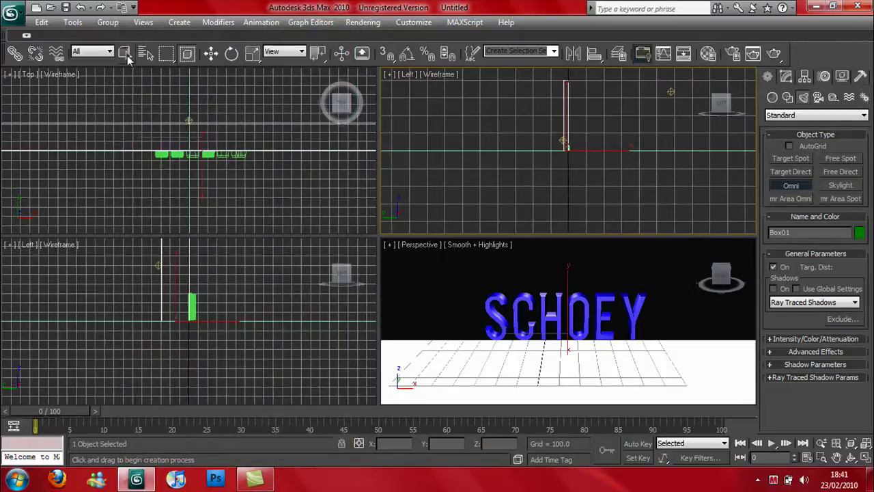
{"action": "left_click", "coordinate": [560, 142]}
{"action": "left_click", "coordinate": [541, 179]}
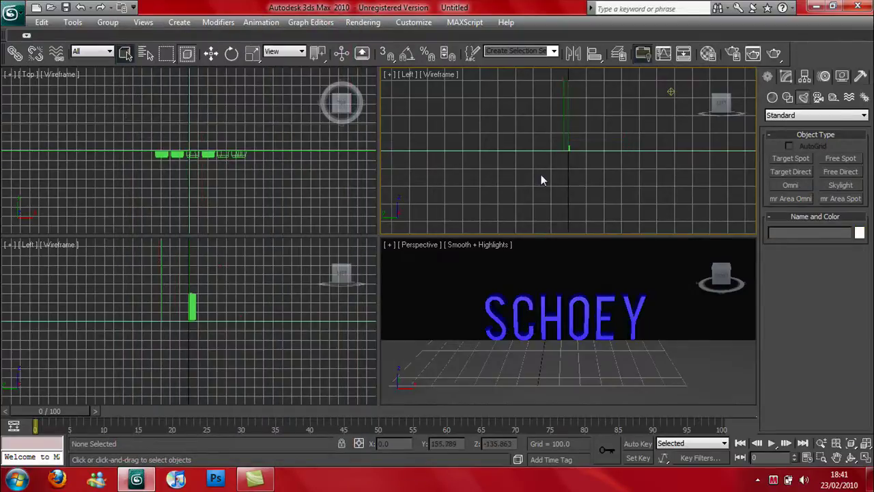
{"action": "left_click", "coordinate": [689, 111]}
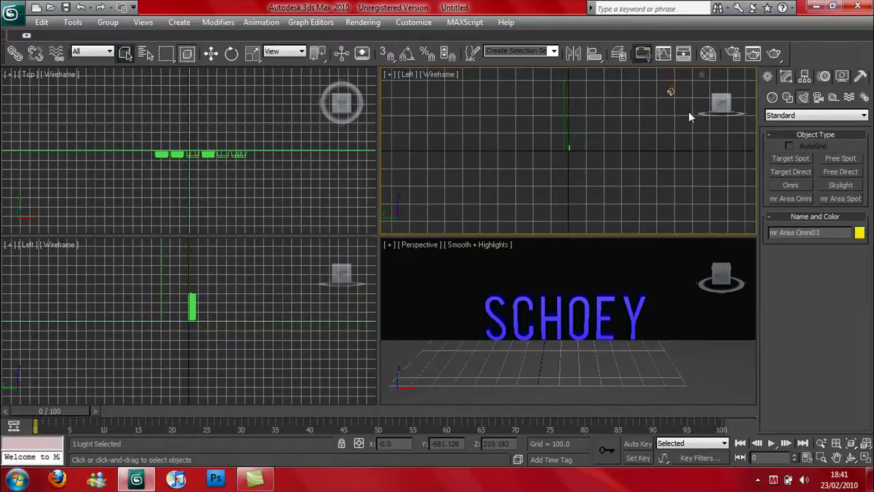
In the Left view, place an Omni light at about Y -66, Z 368 and two mr Area Omni lights, one behind the wall, one below the floor
{"action": "left_click", "coordinate": [791, 186]}
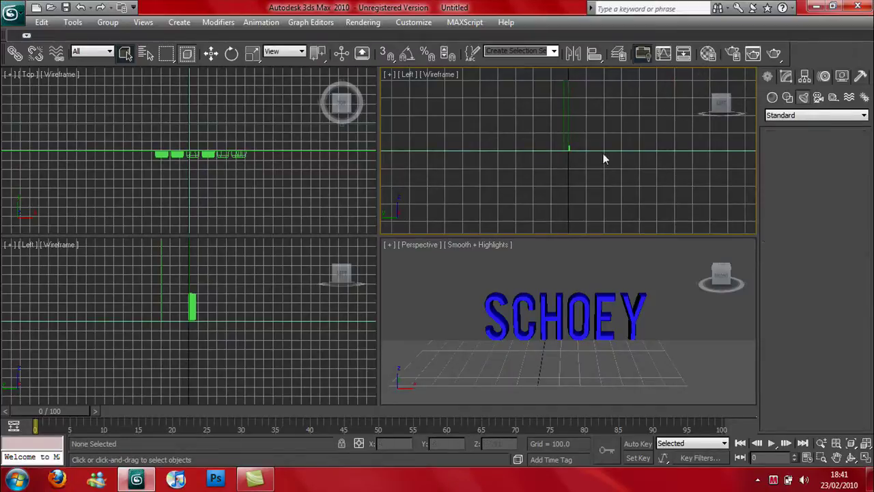
{"action": "mouse_move", "coordinate": [603, 153]}
{"action": "left_mouse_down"}
{"action": "mouse_move", "coordinate": [575, 136]}
{"action": "mouse_move", "coordinate": [605, 130]}
{"action": "mouse_move", "coordinate": [560, 114]}
{"action": "mouse_move", "coordinate": [535, 143]}
{"action": "mouse_move", "coordinate": [580, 85]}
{"action": "left_mouse_up"}
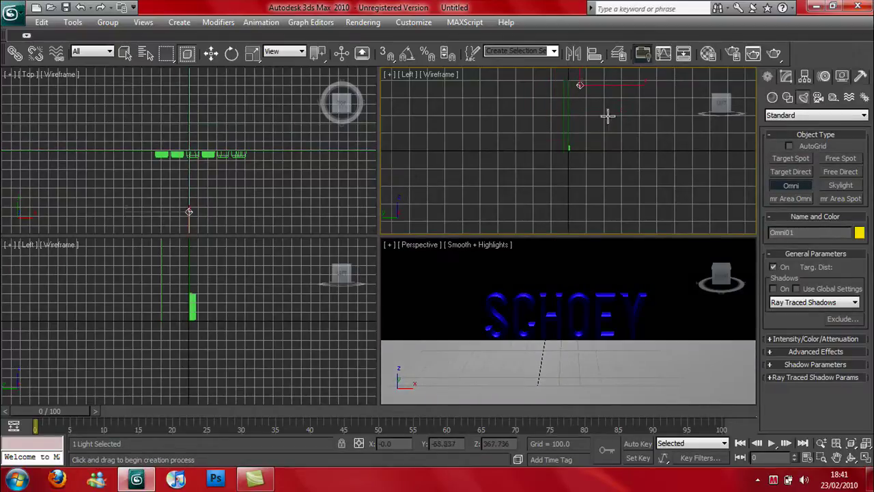
{"action": "left_click", "coordinate": [808, 198]}
{"action": "left_click_drag", "start_coordinate": [650, 148], "coordinate": [523, 131]}
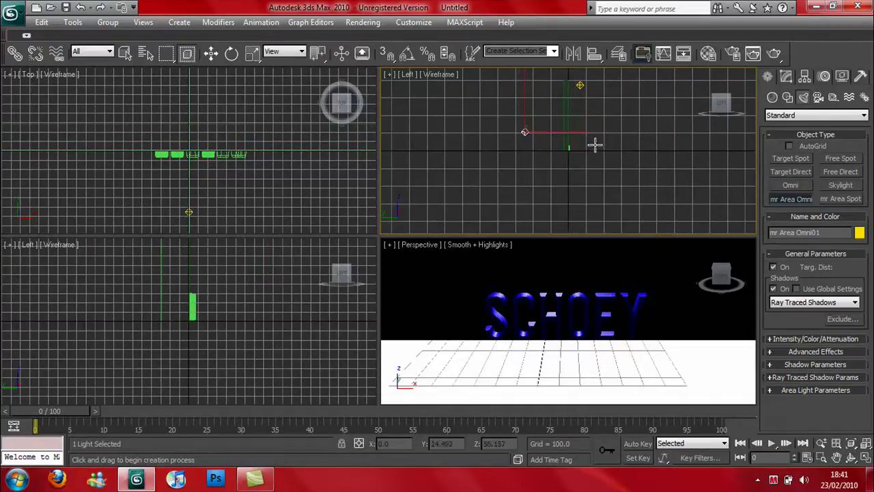
{"action": "mouse_move", "coordinate": [613, 127]}
{"action": "left_mouse_down"}
{"action": "mouse_move", "coordinate": [549, 168]}
{"action": "mouse_move", "coordinate": [554, 143]}
{"action": "mouse_move", "coordinate": [558, 170]}
{"action": "left_mouse_up"}
{"action": "right_click", "coordinate": [557, 169]}
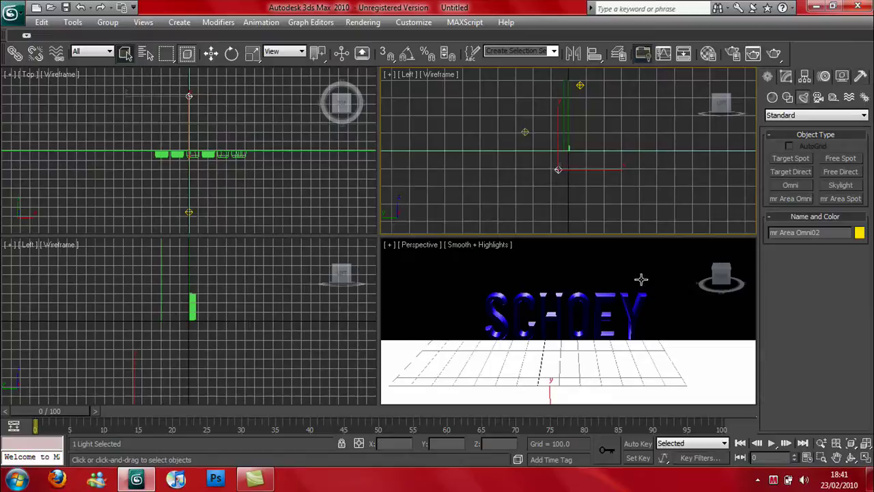
Orbit the Perspective view slightly lower toward the front of the text and render it with the rebuilt lighting
{"action": "left_click", "coordinate": [723, 272]}
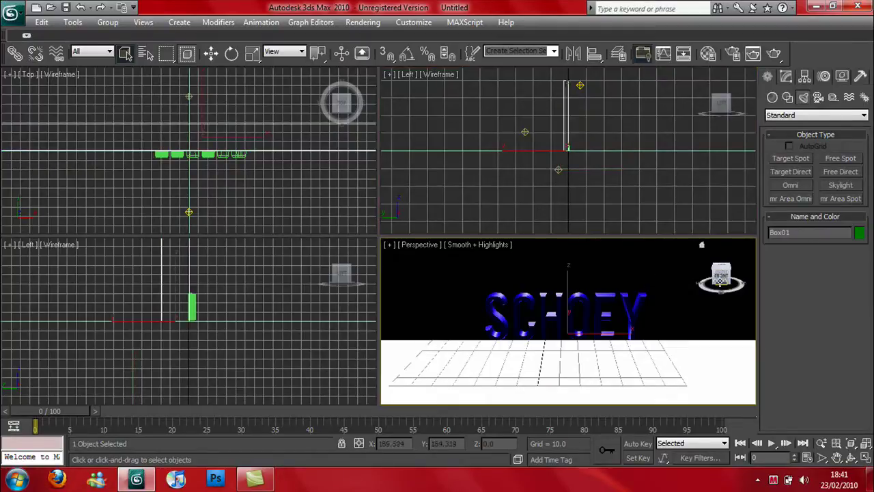
{"action": "mouse_move", "coordinate": [721, 274]}
{"action": "left_mouse_down"}
{"action": "mouse_move", "coordinate": [721, 290]}
{"action": "mouse_move", "coordinate": [722, 269]}
{"action": "mouse_move", "coordinate": [711, 276]}
{"action": "mouse_move", "coordinate": [721, 274]}
{"action": "left_mouse_up"}
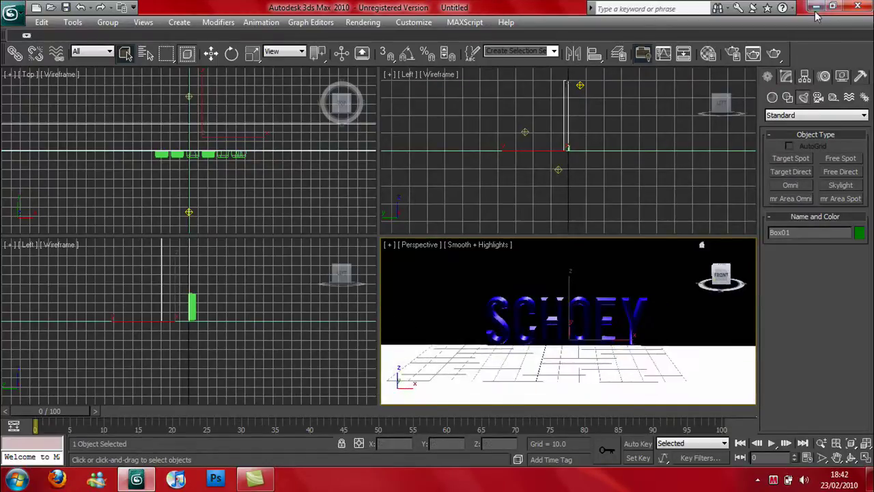
{"action": "left_click", "coordinate": [778, 53]}
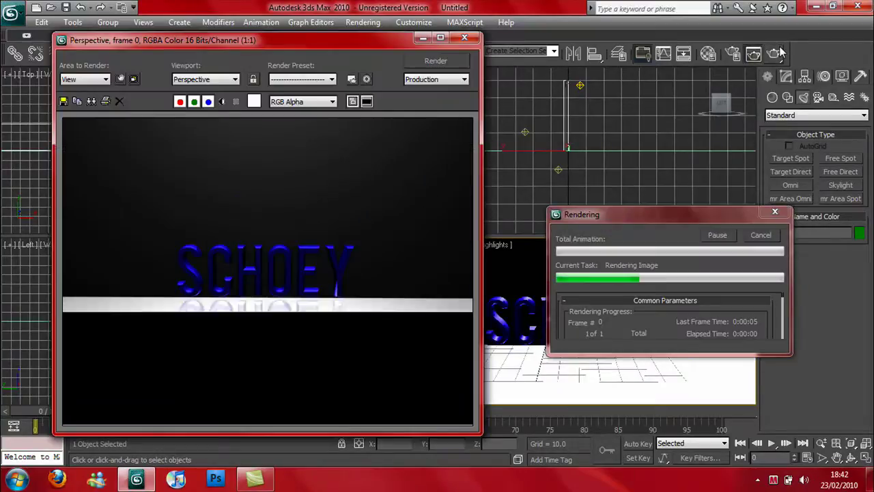